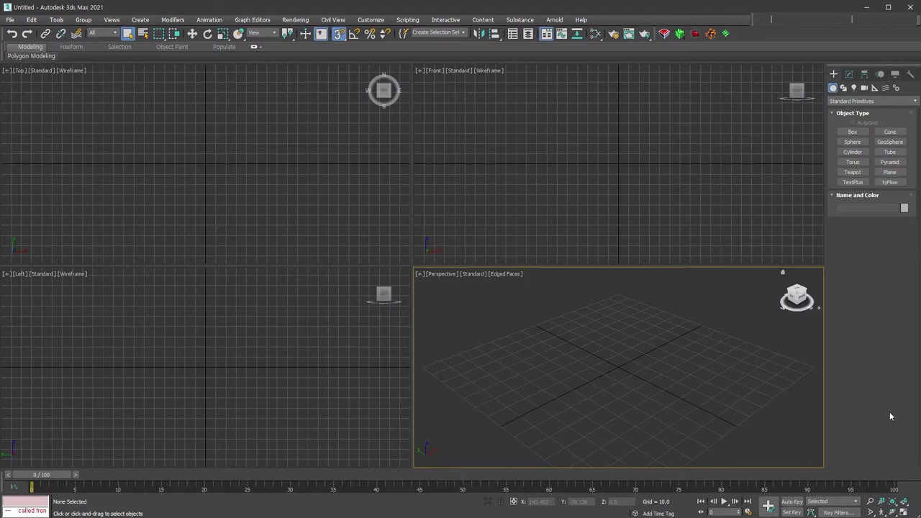
# Step: Maximize the Front viewport, hide the grid, and draw a plane about 149.6 by 158.9
pyautogui.hotkey('alt', 'w')
pyautogui.press('f')
pyautogui.click(889, 172)
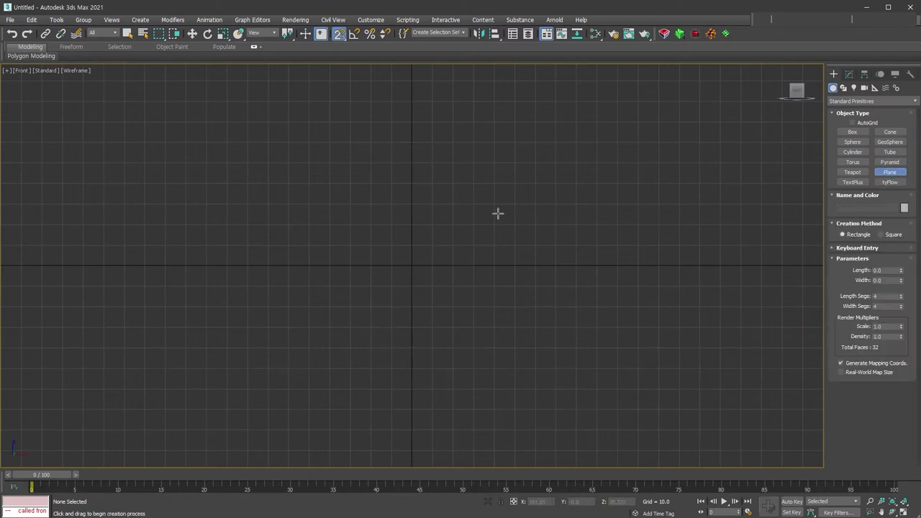
pyautogui.moveTo(293, 135)
pyautogui.mouseDown()
pyautogui.moveTo(614, 419)
pyautogui.moveTo(620, 444)
pyautogui.mouseUp()
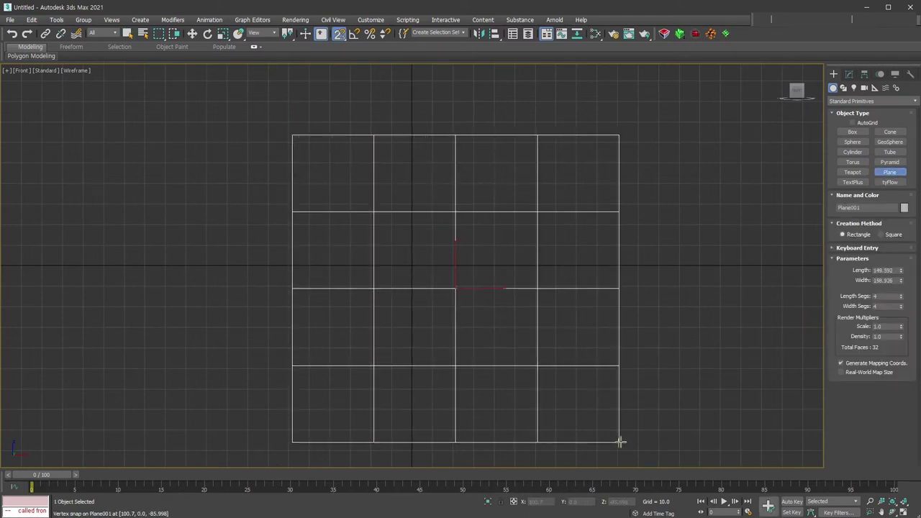
pyautogui.press('g')
pyautogui.moveTo(619, 444); pyautogui.dragTo(594, 401, button='middle')
pyautogui.rightClick(696, 355)
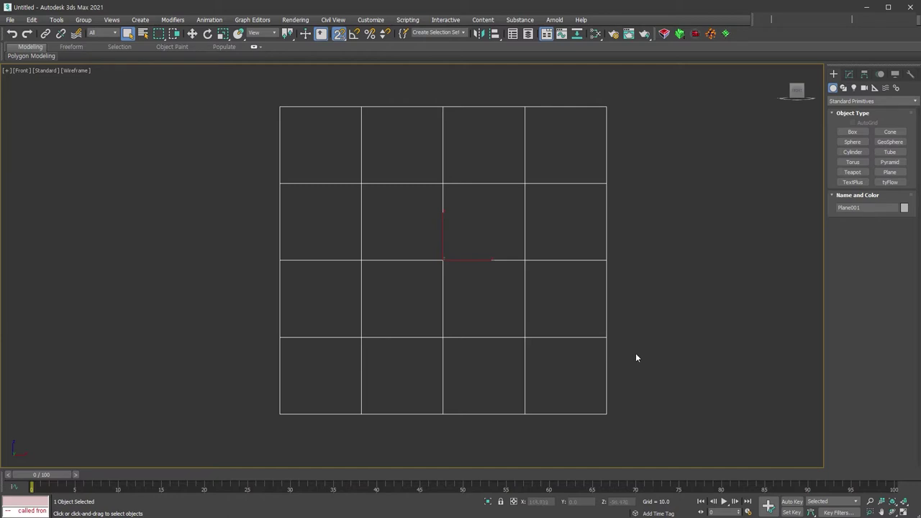
# Step: Set the plane's Length Segs and Width Segs to 1
pyautogui.click(850, 73)
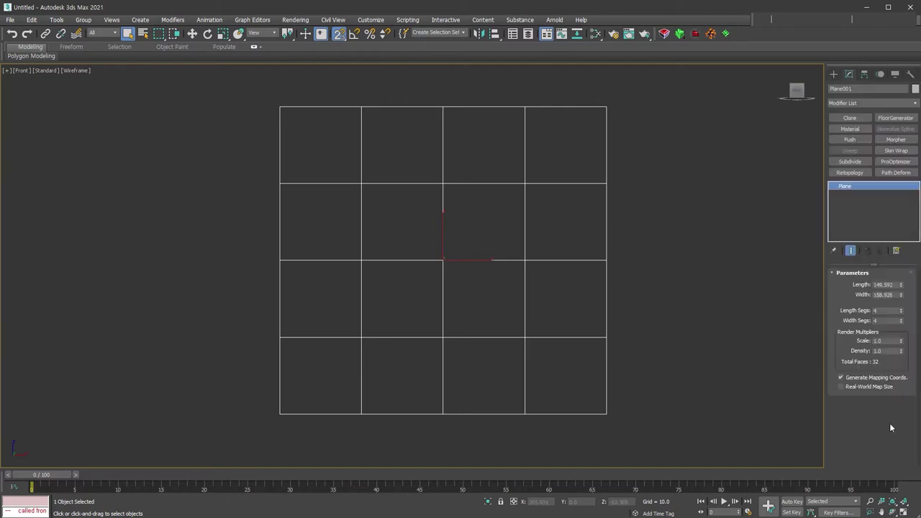
pyautogui.click(902, 311)
pyautogui.click(902, 310)
pyautogui.click(902, 310)
pyautogui.click(902, 310)
pyautogui.rightClick(902, 311)
pyautogui.rightClick(902, 321)
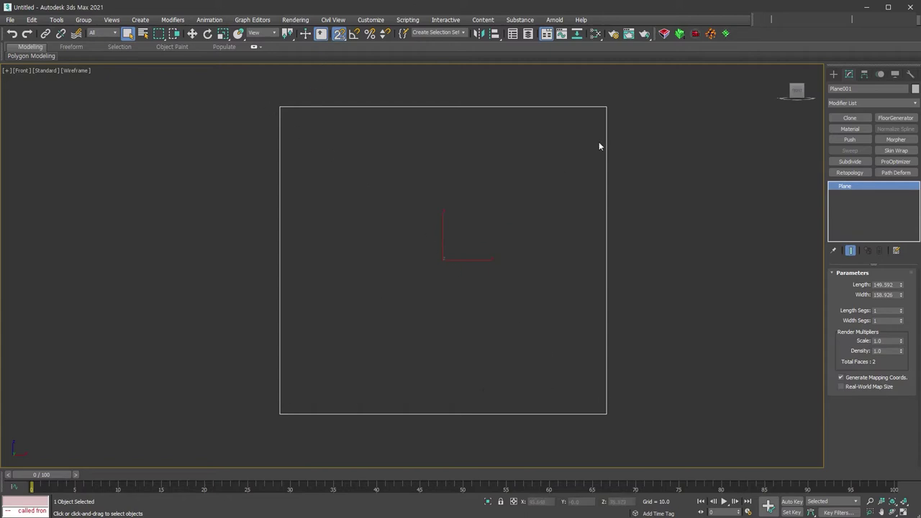
# Step: Enter 4 for both Length Segs and Width Segs on Plane001
pyautogui.doubleClick(885, 311)
pyautogui.write('4')
pyautogui.press('Tab')
pyautogui.write('4')
pyautogui.press('Return')
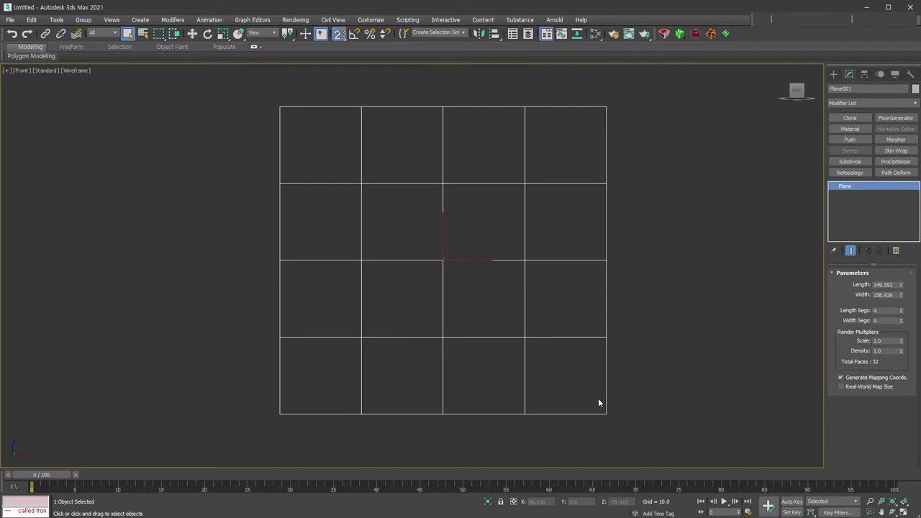
pyautogui.click(865, 102)
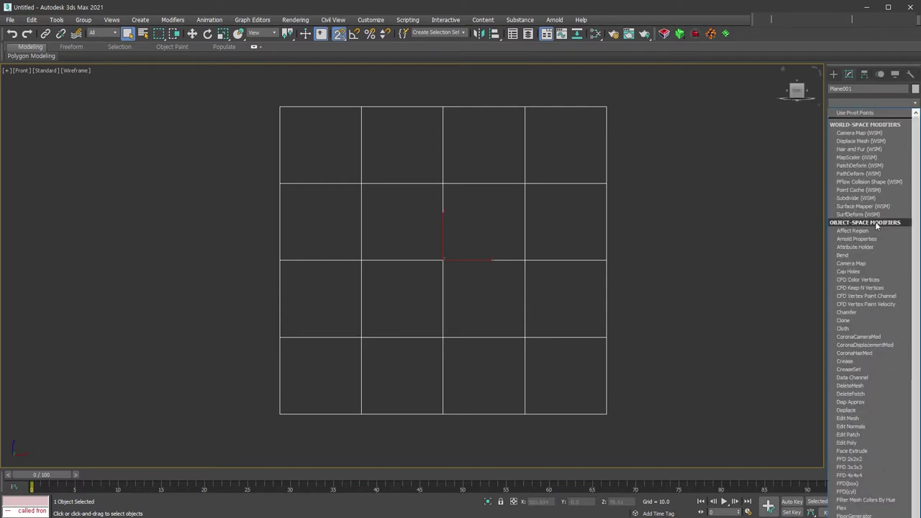
# Step: Add Edit Mesh to Plane001, select all its edges, and copy the modifier
pyautogui.click(850, 442)
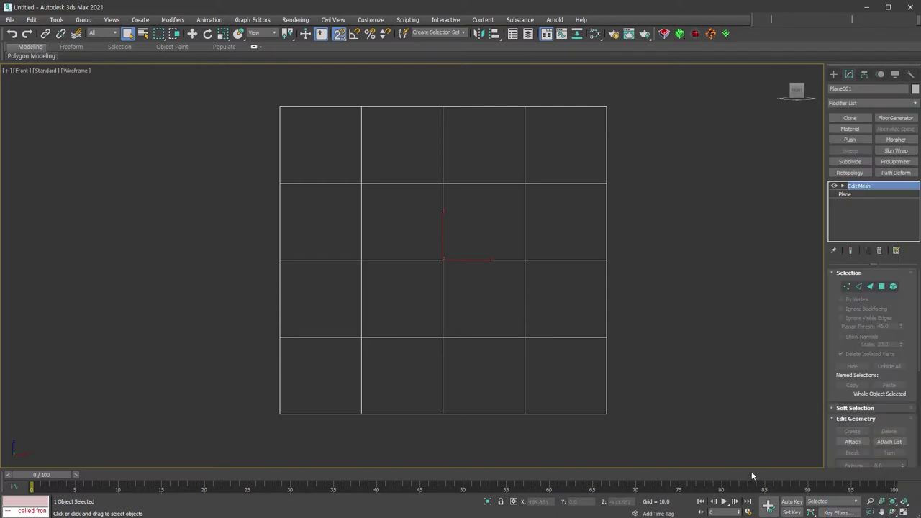
pyautogui.click(859, 287)
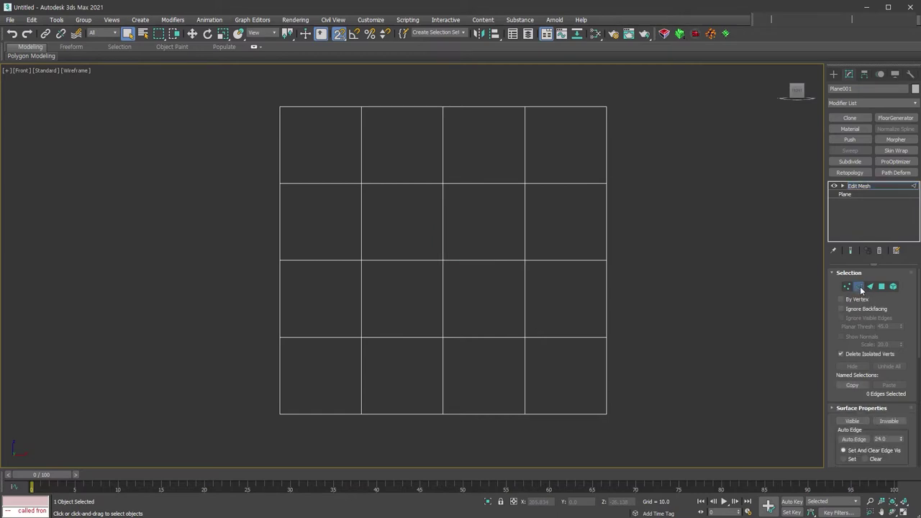
pyautogui.moveTo(575, 127); pyautogui.dragTo(183, 453)
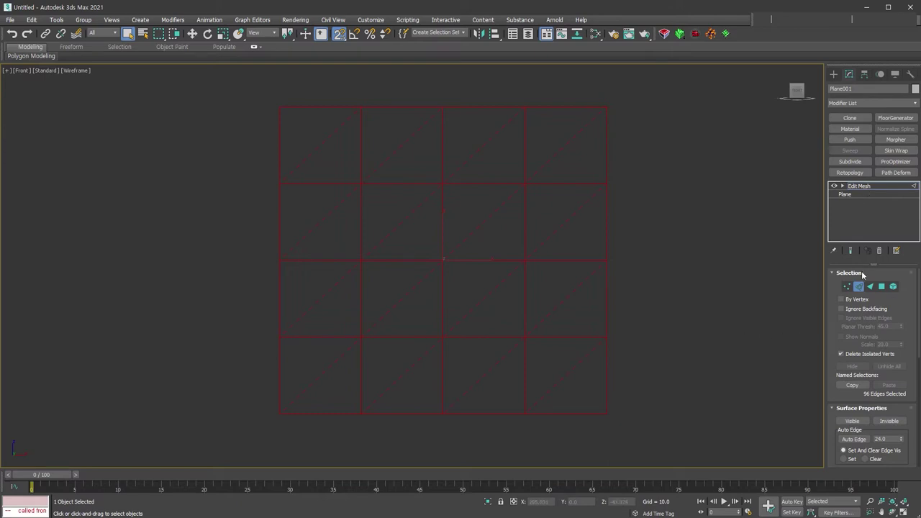
pyautogui.click(861, 189)
pyautogui.rightClick(861, 192)
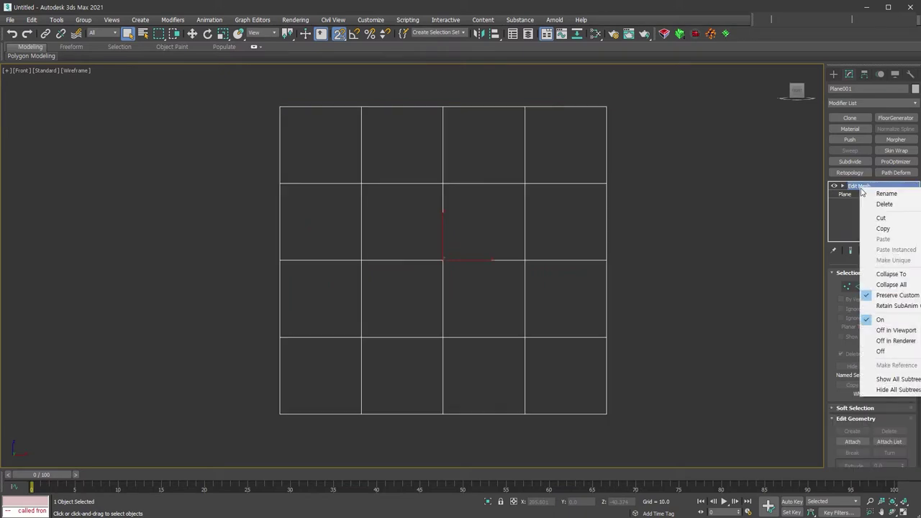
pyautogui.click(896, 229)
# Step: Zoom out to make room, reselect all edges, and ready the Plane tool
pyautogui.scroll(-2, 517, 281)
pyautogui.moveTo(517, 282); pyautogui.dragTo(353, 271, button='middle')
pyautogui.press('2')
pyautogui.hotkey('ctrl', 'a')
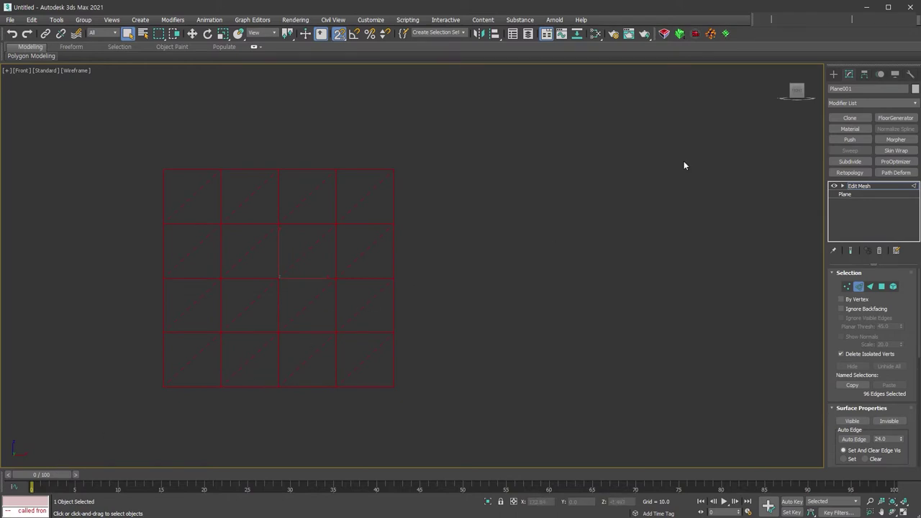
pyautogui.click(834, 74)
pyautogui.click(891, 172)
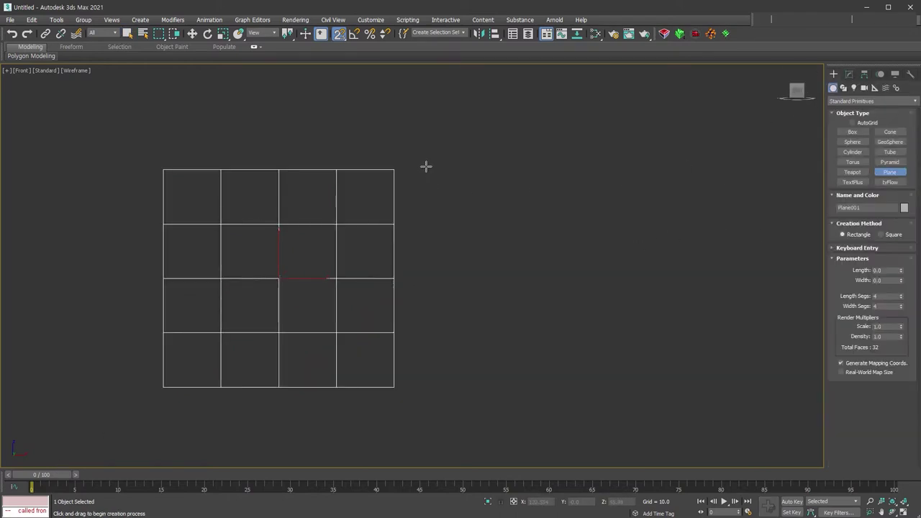
# Step: Draw Plane002 with 2x2 segments, add TurboSmooth, and paste the Edit Mesh on top
pyautogui.moveTo(426, 166); pyautogui.dragTo(674, 391)
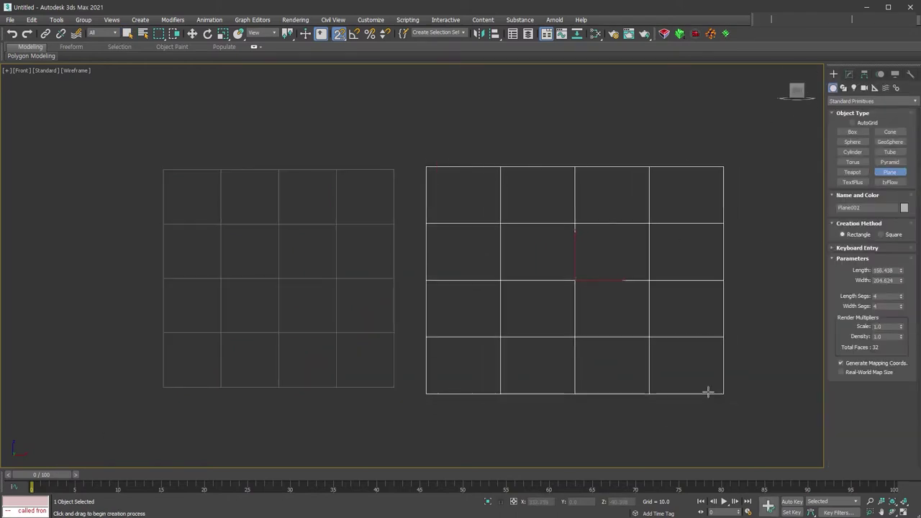
pyautogui.click(901, 308)
pyautogui.click(901, 309)
pyautogui.click(901, 298)
pyautogui.click(901, 298)
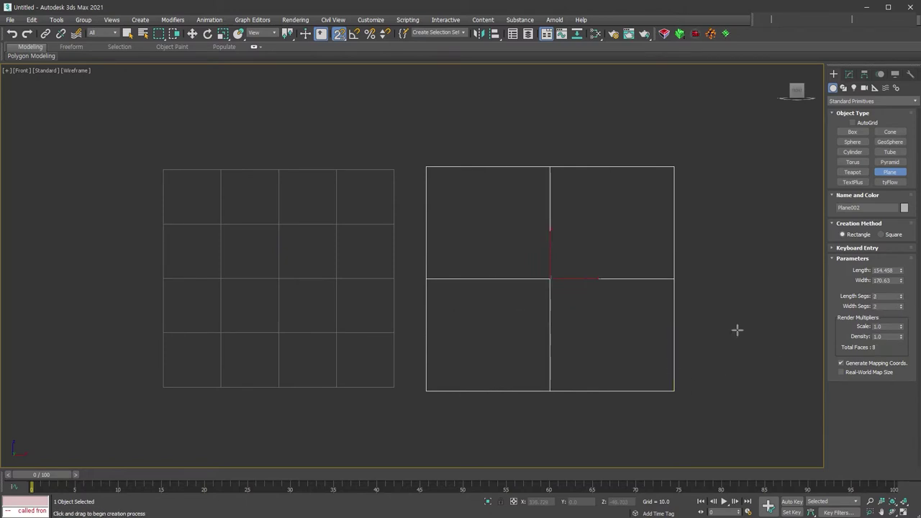
pyautogui.hotkey('ctrl', 't')
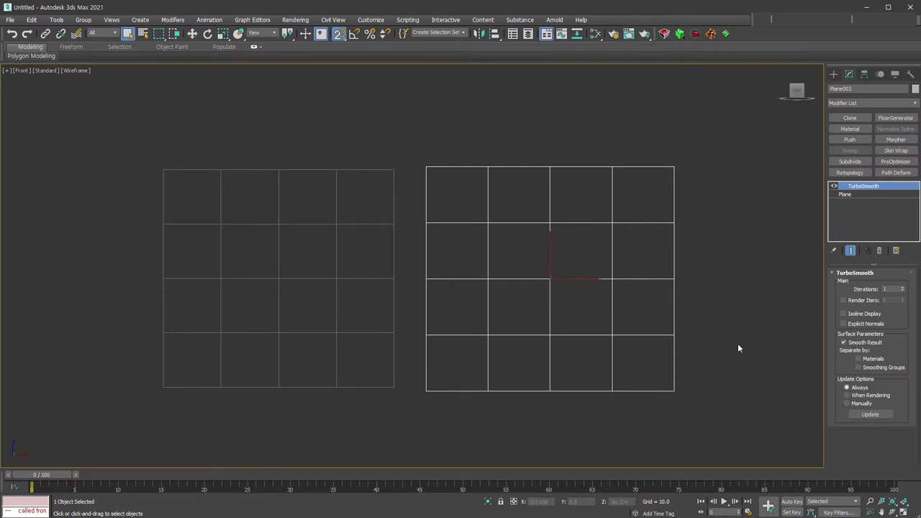
pyautogui.rightClick(862, 187)
pyautogui.click(894, 236)
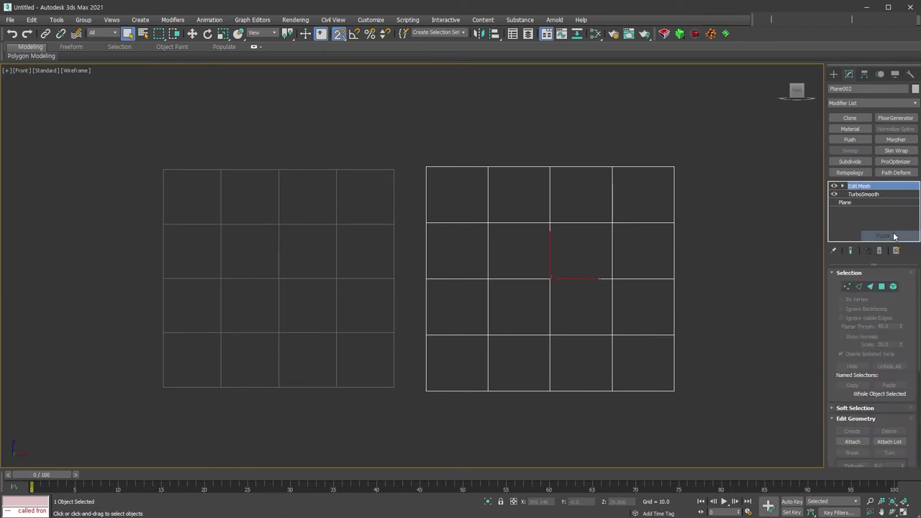
# Step: Make all of Plane002's edges visible, including the hidden diagonals, then deselect
pyautogui.click(859, 288)
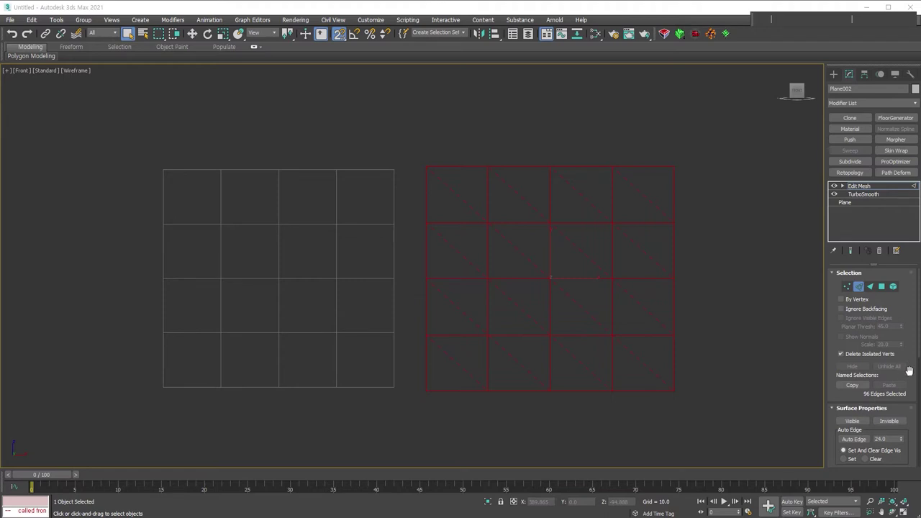
pyautogui.scroll(-2, 916, 362)
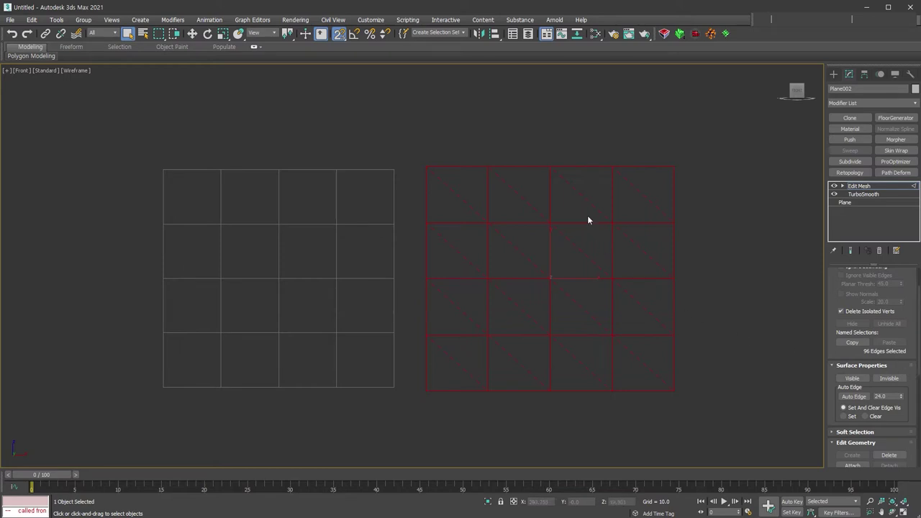
pyautogui.click(849, 379)
pyautogui.click(865, 379)
pyautogui.click(779, 409)
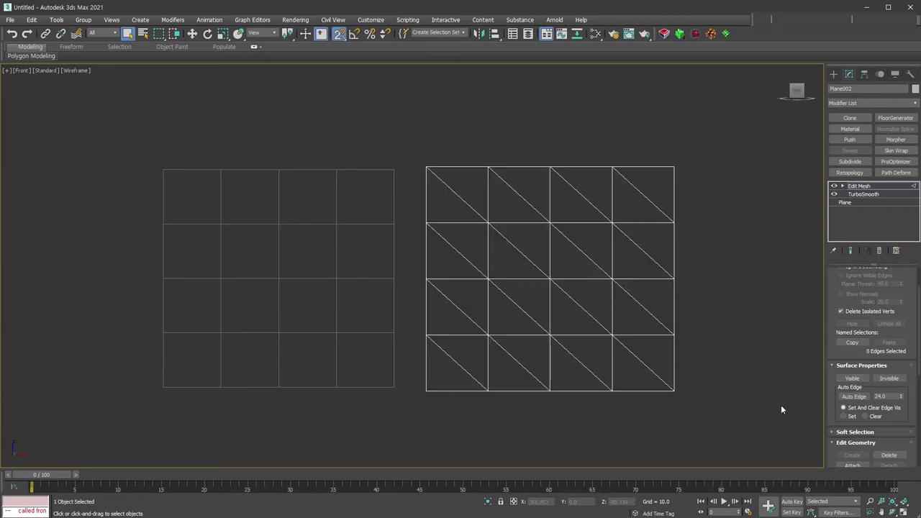
pyautogui.click(391, 332)
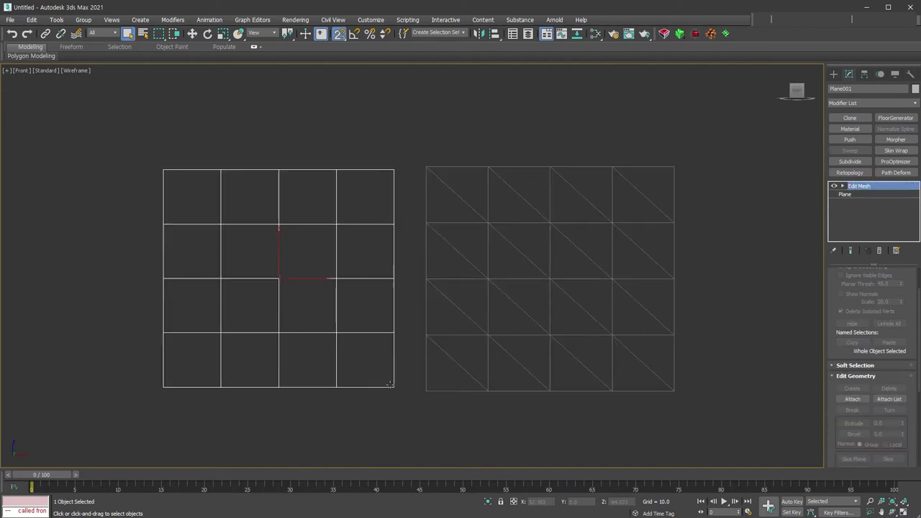
# Step: Make Plane001's diagonal edges visible at Edit Mesh edge level, then deselect
pyautogui.click(844, 187)
pyautogui.click(859, 202)
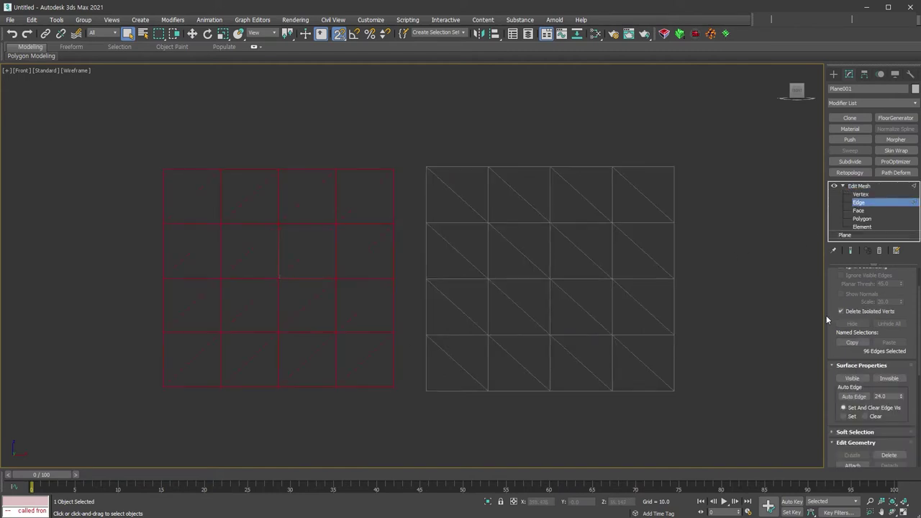
pyautogui.click(852, 379)
pyautogui.click(859, 186)
pyautogui.click(770, 255)
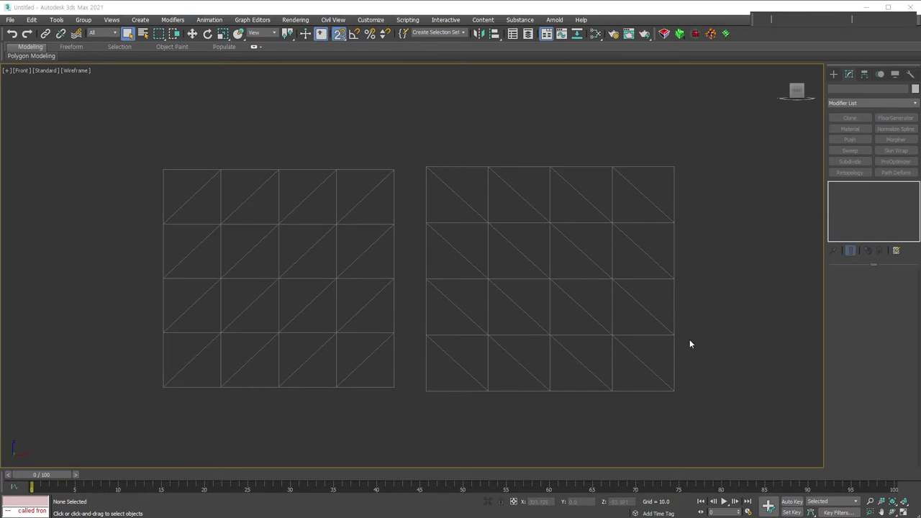
# Step: Draw a third plane, Plane003, in the empty space
pyautogui.click(833, 73)
pyautogui.click(891, 172)
pyautogui.moveTo(345, 160); pyautogui.dragTo(598, 400)
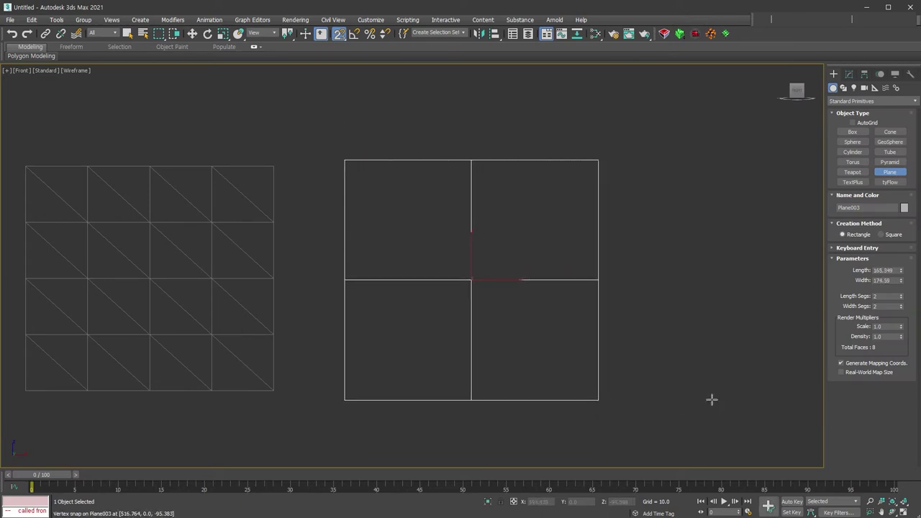
# Step: Convert Plane003 to Editable Poly, MSmooth it into a 4x4 grid, and paste Edit Mesh
pyautogui.moveTo(846, 374); pyautogui.dragTo(861, 290)
pyautogui.scroll(-3, 860, 290)
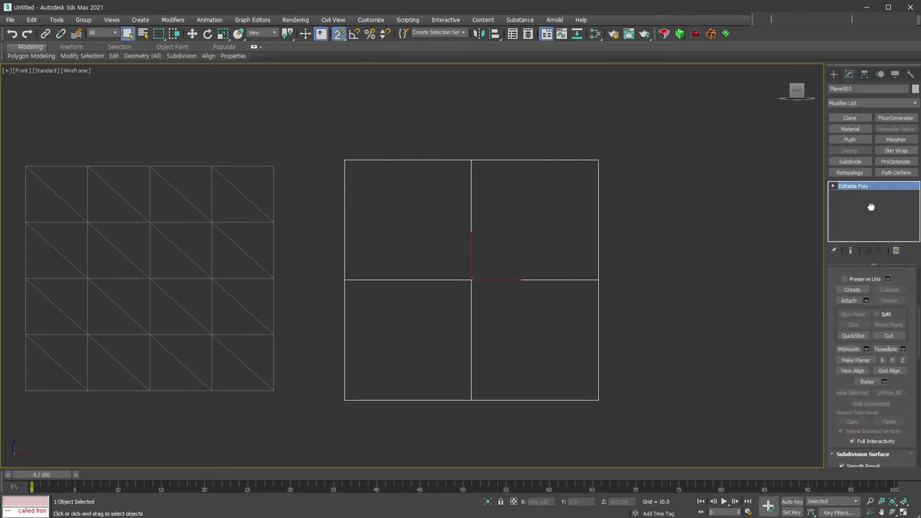
pyautogui.click(850, 356)
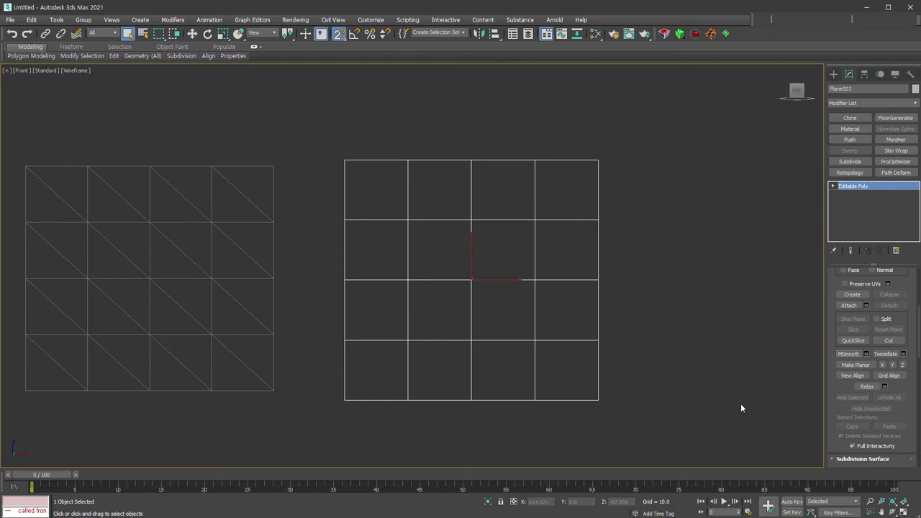
pyautogui.rightClick(867, 188)
pyautogui.click(853, 193)
# Step: Make all of Plane003's edges visible to form the diamond pattern
pyautogui.click(843, 186)
pyautogui.click(860, 202)
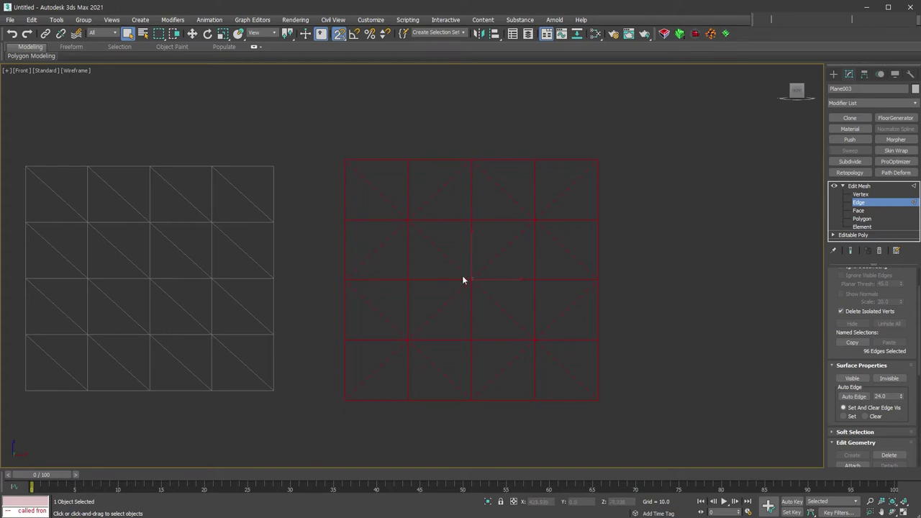
pyautogui.click(852, 378)
pyautogui.moveTo(744, 385); pyautogui.dragTo(592, 376, button='middle')
pyautogui.click(834, 74)
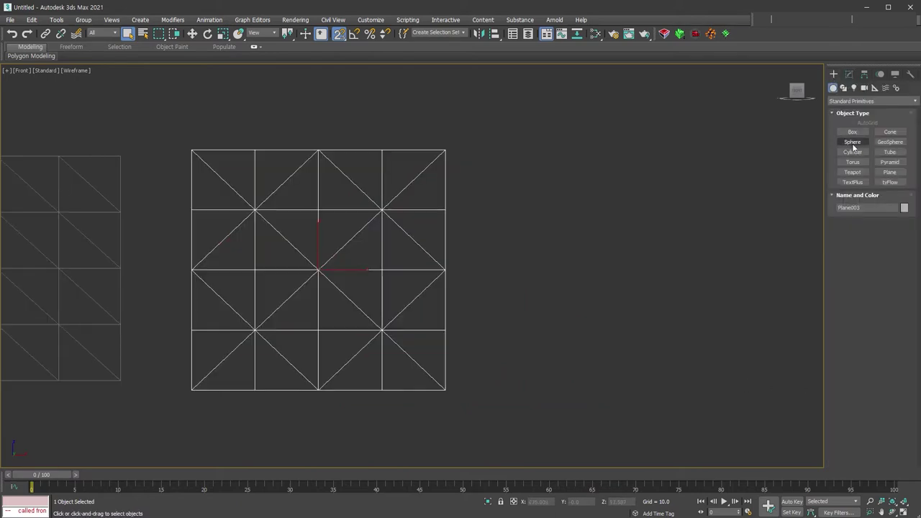
# Step: Draw Plane004 to the right and tessellate it into a 4x4 grid
pyautogui.click(890, 173)
pyautogui.moveTo(471, 151); pyautogui.dragTo(742, 391)
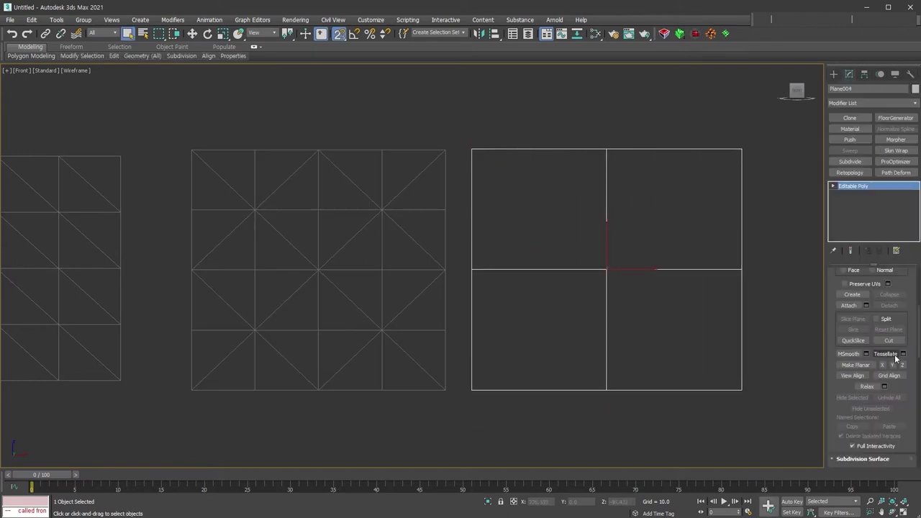
pyautogui.click(888, 354)
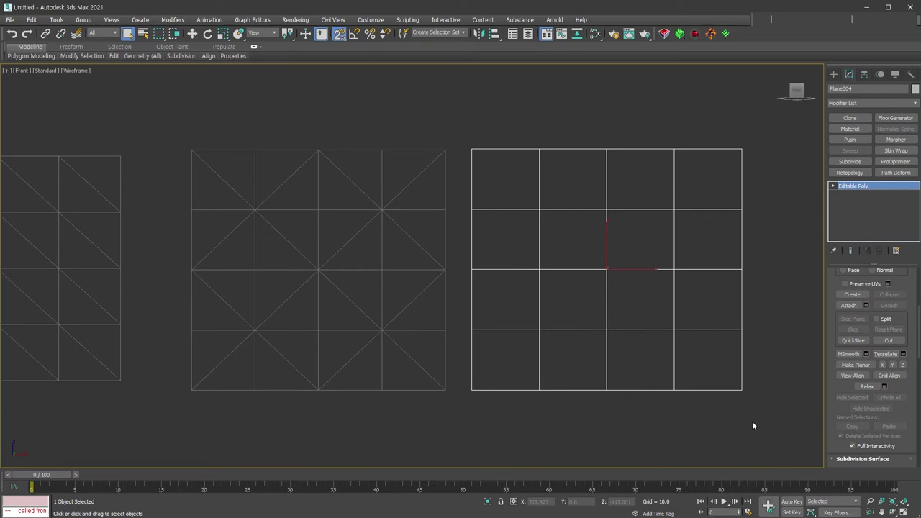
# Step: Add Edit Mesh to Plane004 and show its diagonal edges in a diamond pattern
pyautogui.rightClick(856, 186)
pyautogui.click(876, 197)
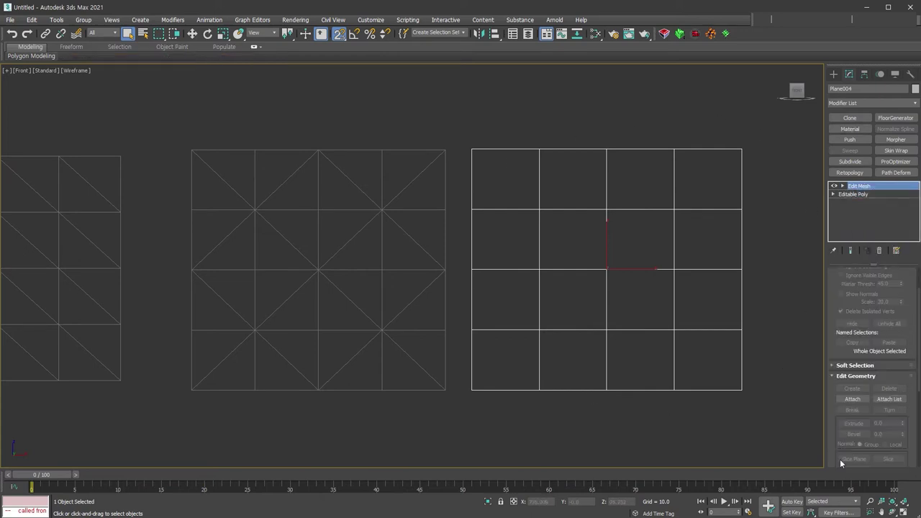
pyautogui.click(843, 187)
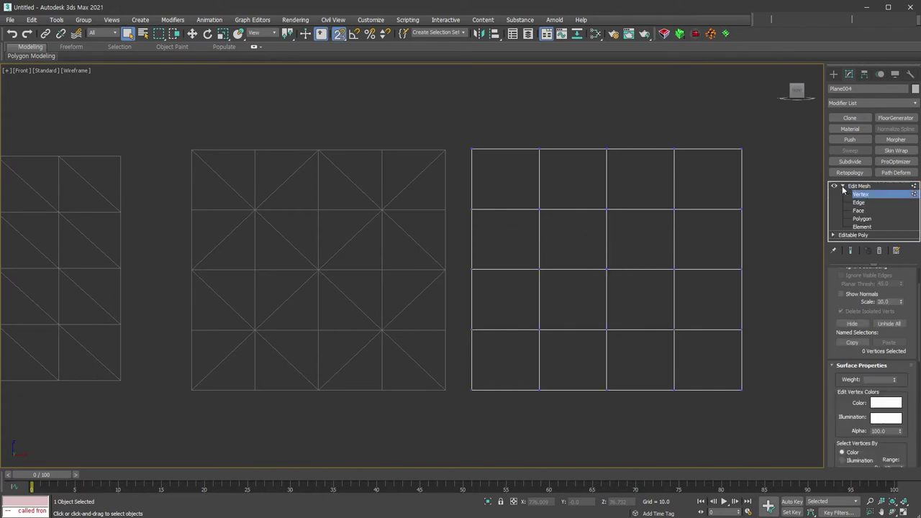
pyautogui.click(859, 203)
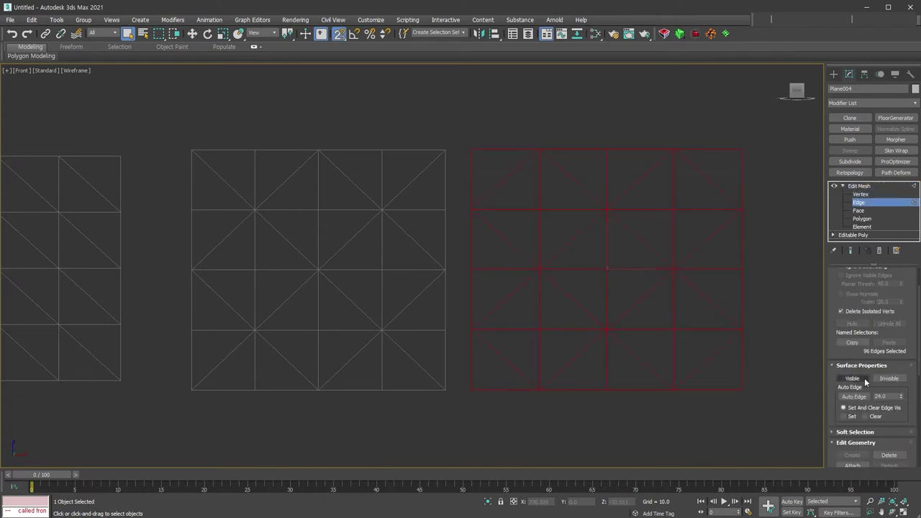
pyautogui.press('2')
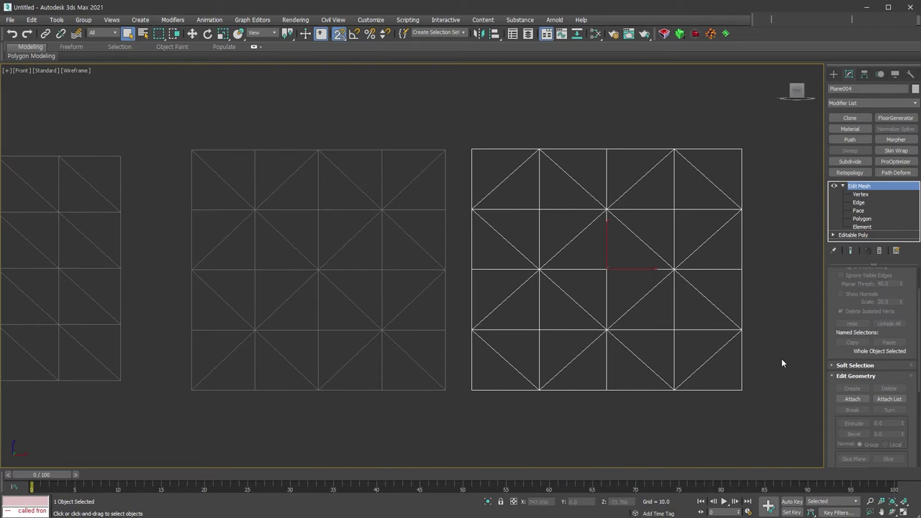
pyautogui.moveTo(718, 318); pyautogui.dragTo(414, 316, button='middle')
# Step: Draw Plane005 to the right and add a MeshSmooth modifier to it
pyautogui.click(834, 74)
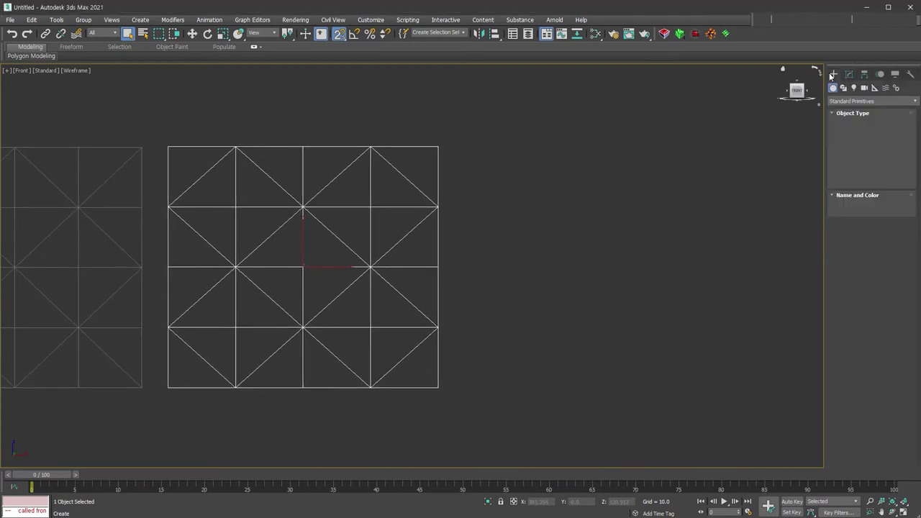
pyautogui.click(891, 173)
pyautogui.moveTo(484, 154); pyautogui.dragTo(752, 392)
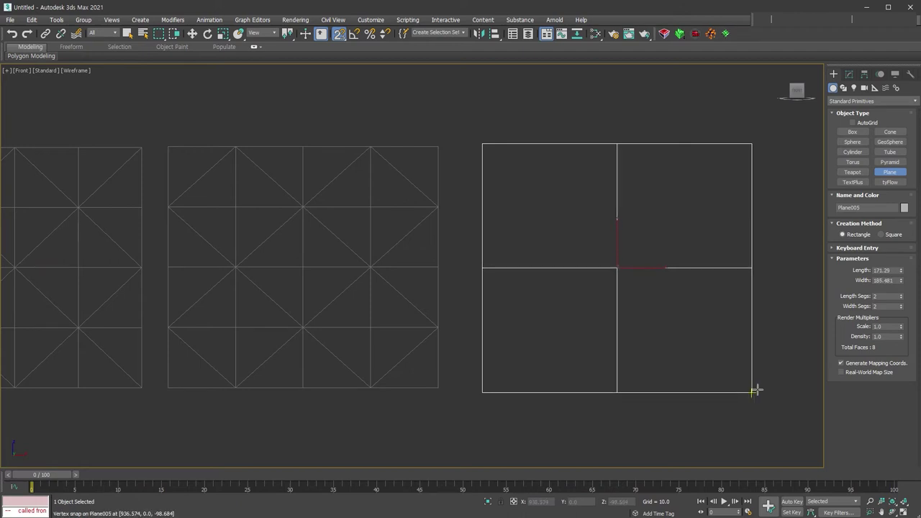
pyautogui.click(849, 74)
pyautogui.click(871, 103)
pyautogui.write('Melt')
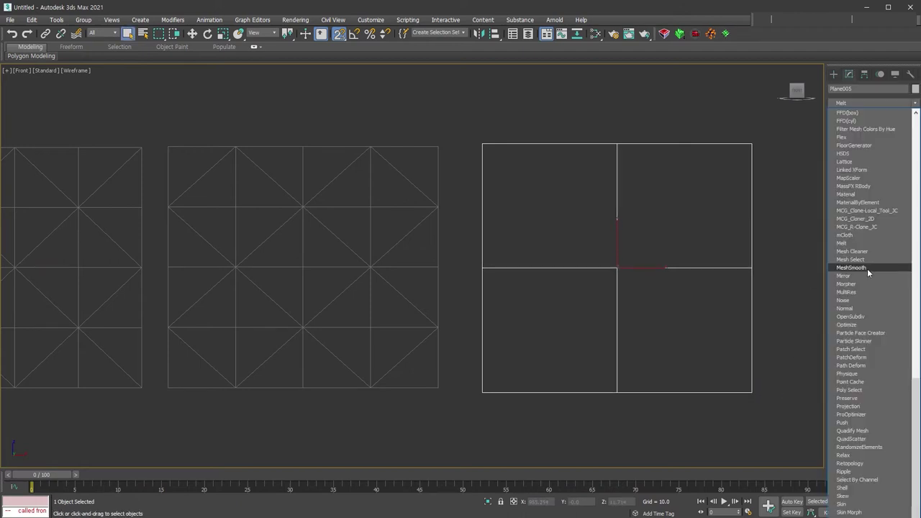
pyautogui.click(868, 269)
pyautogui.click(902, 343)
pyautogui.click(902, 341)
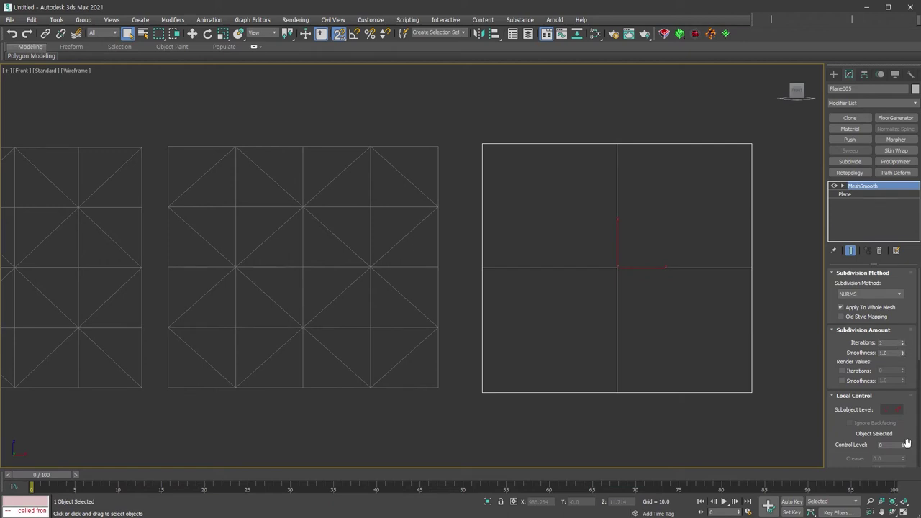
# Step: Turn off Isoline Display to show the full 4x4 subdivided wireframe
pyautogui.scroll(-3, 833, 438)
pyautogui.scroll(-2, 839, 403)
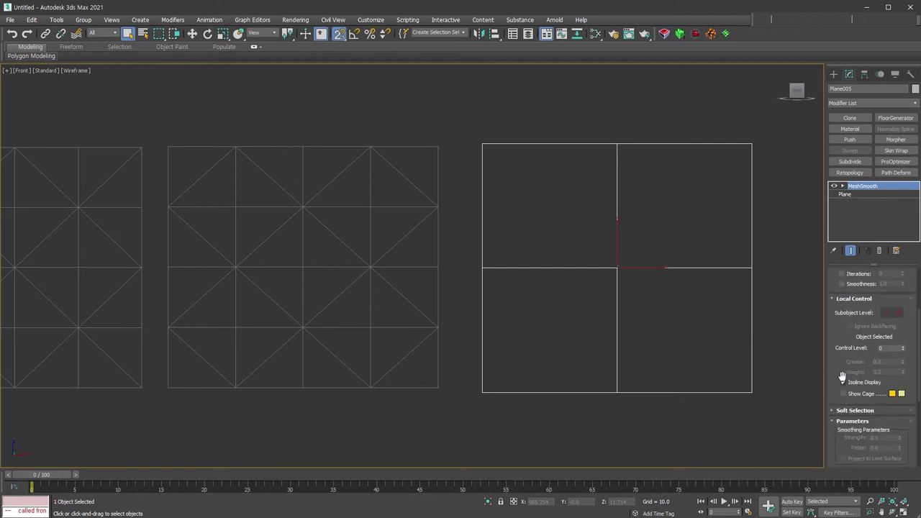
pyautogui.scroll(-2, 844, 346)
pyautogui.scroll(3, 849, 300)
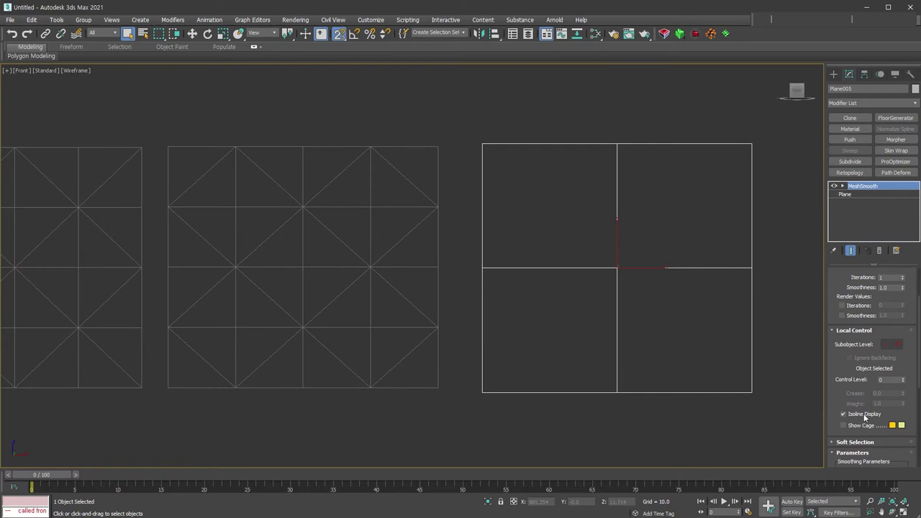
pyautogui.click(870, 413)
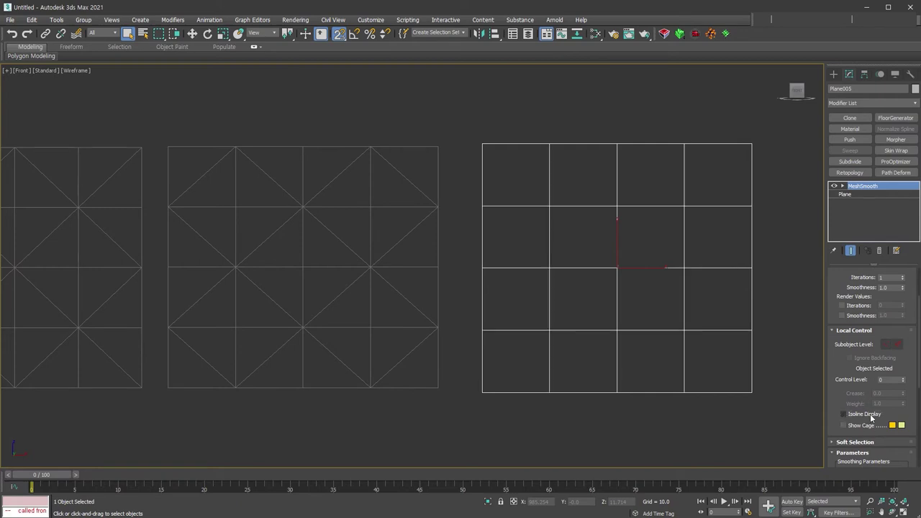
# Step: Add Edit Mesh above MeshSmooth and make all of Plane005's diagonal edges visible
pyautogui.rightClick(868, 189)
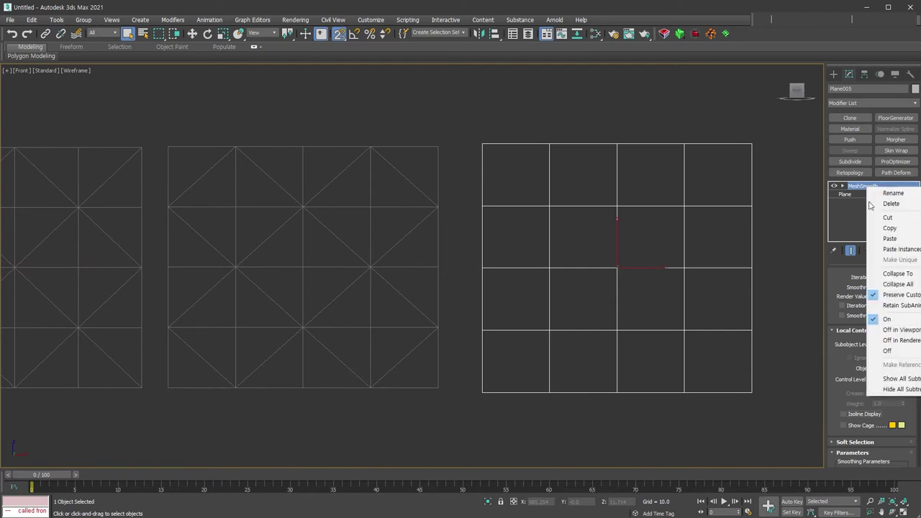
pyautogui.click(891, 238)
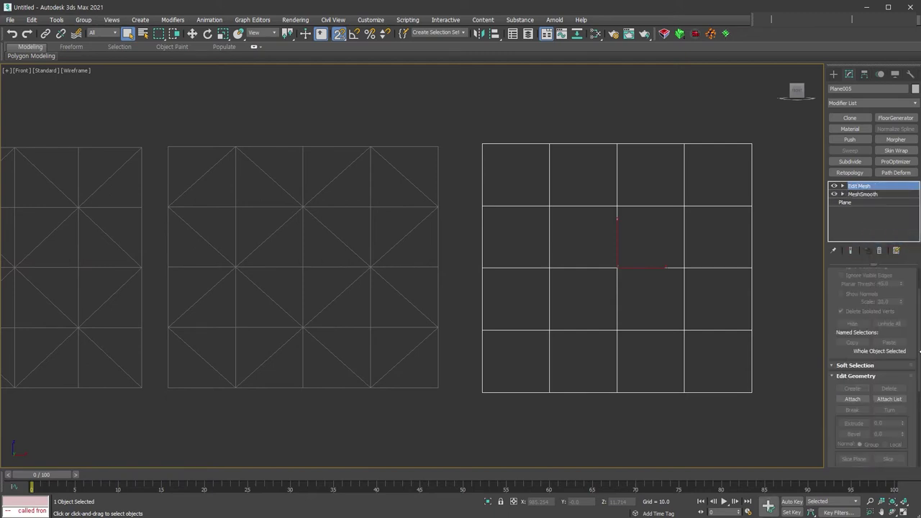
pyautogui.click(843, 186)
pyautogui.click(858, 202)
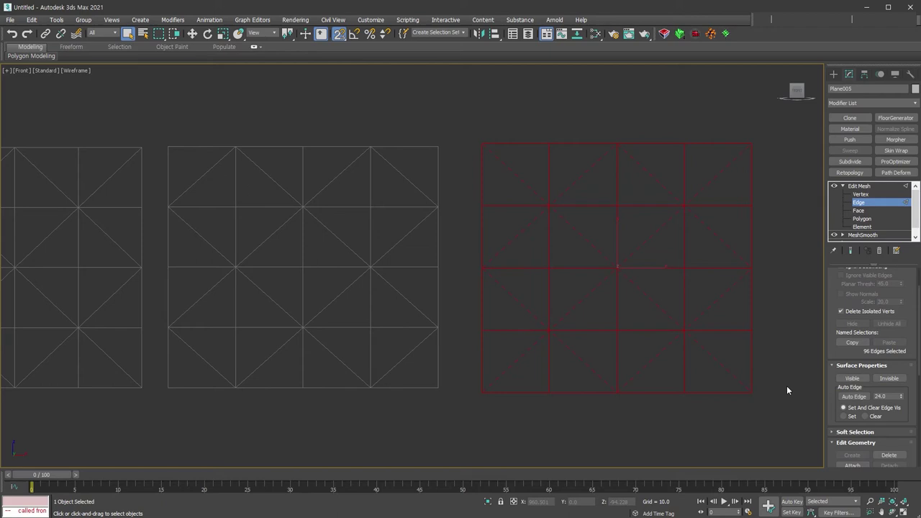
pyautogui.click(852, 378)
pyautogui.moveTo(435, 319); pyautogui.dragTo(566, 328, button='middle')
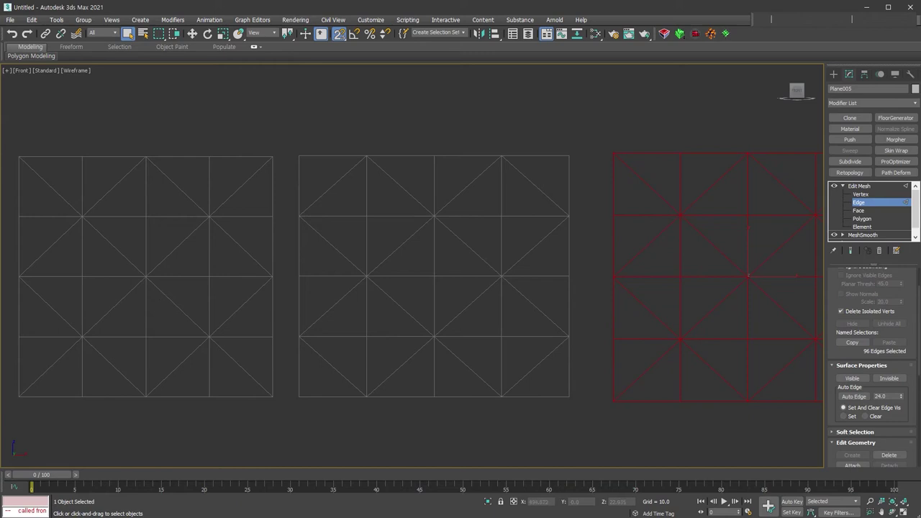
pyautogui.click(834, 74)
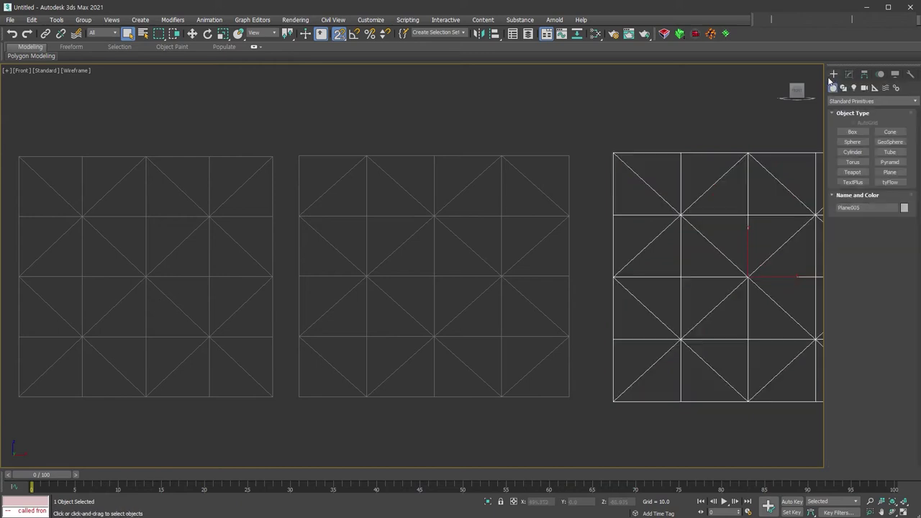
# Step: Draw Plane006, a 2x2 plane, to the right of the others
pyautogui.moveTo(720, 273); pyautogui.dragTo(300, 269, button='middle')
pyautogui.click(891, 172)
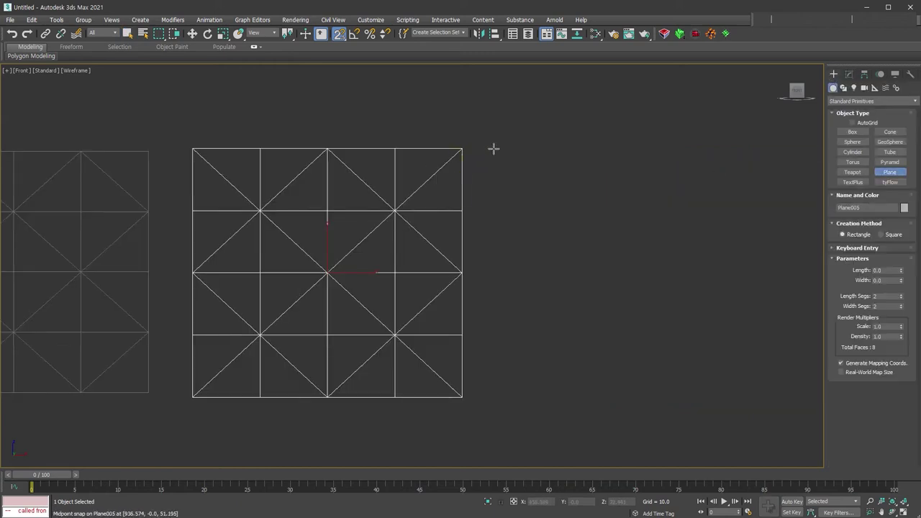
pyautogui.moveTo(494, 149); pyautogui.dragTo(754, 398)
pyautogui.rightClick(754, 399)
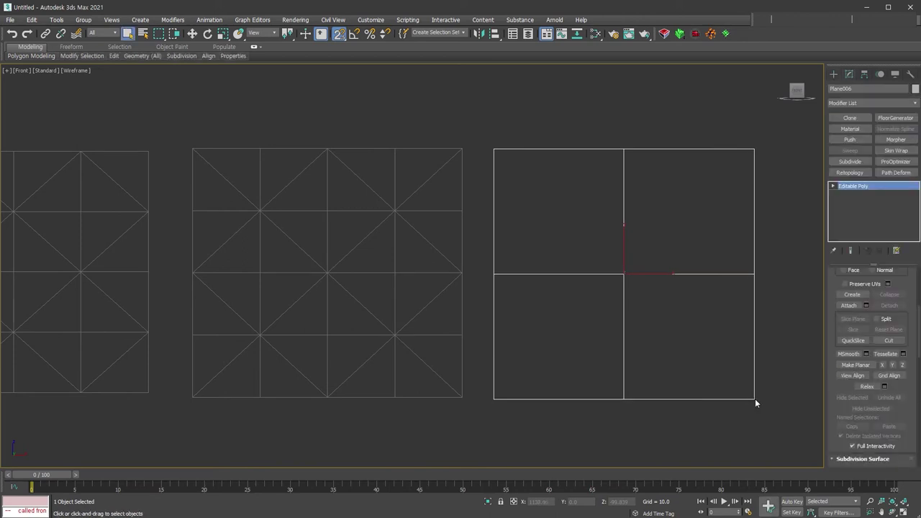
# Step: Connect Plane006's edge rows and columns to split it into a 4x4 grid
pyautogui.click(833, 185)
pyautogui.click(850, 202)
pyautogui.moveTo(604, 120); pyautogui.dragTo(559, 438)
pyautogui.scroll(5, 904, 320)
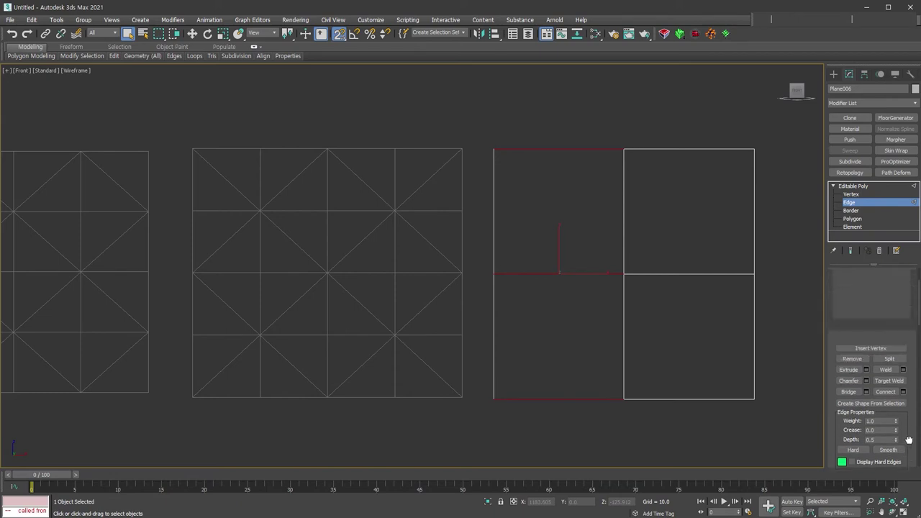
pyautogui.click(885, 415)
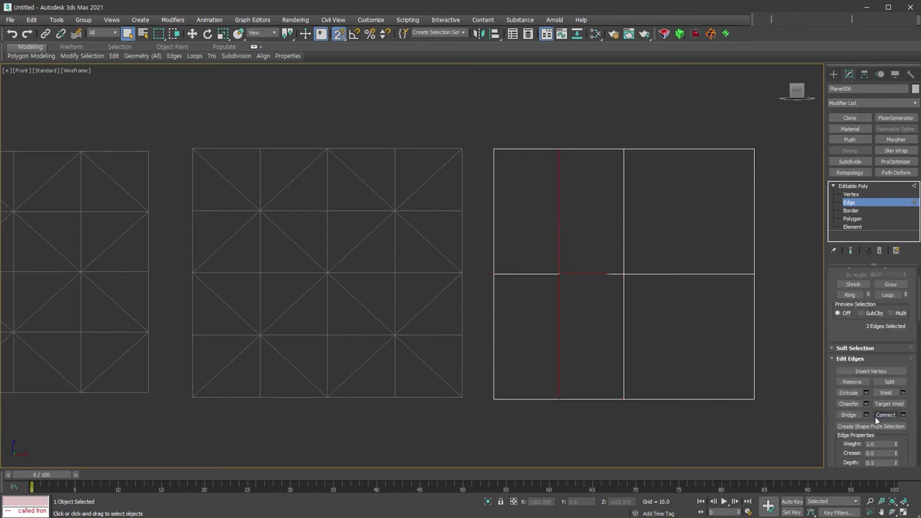
pyautogui.moveTo(684, 123); pyautogui.dragTo(661, 443)
pyautogui.click(885, 416)
pyautogui.moveTo(769, 216); pyautogui.dragTo(465, 200)
pyautogui.click(886, 415)
pyautogui.moveTo(767, 344); pyautogui.dragTo(466, 348)
pyautogui.click(884, 413)
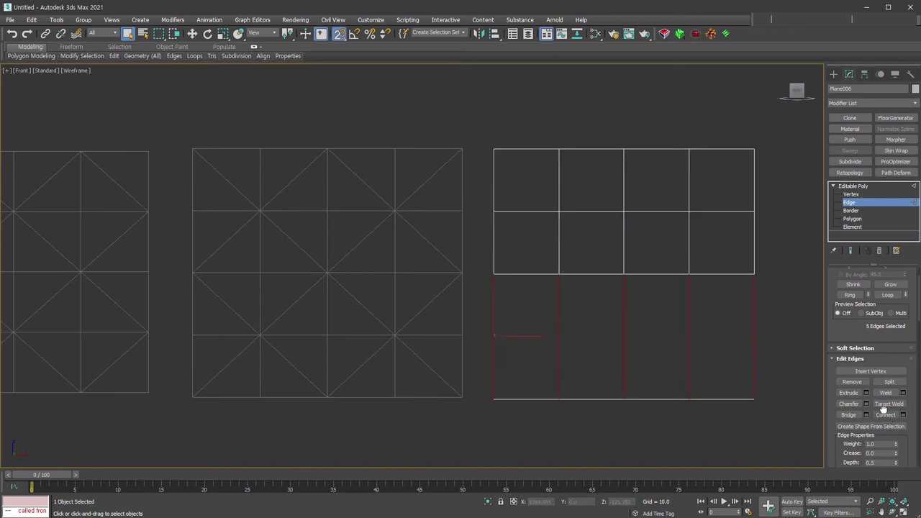
# Step: Stack an Edit Mesh modifier on Plane006 and select all 96 edges
pyautogui.click(844, 188)
pyautogui.click(843, 186)
pyautogui.click(864, 203)
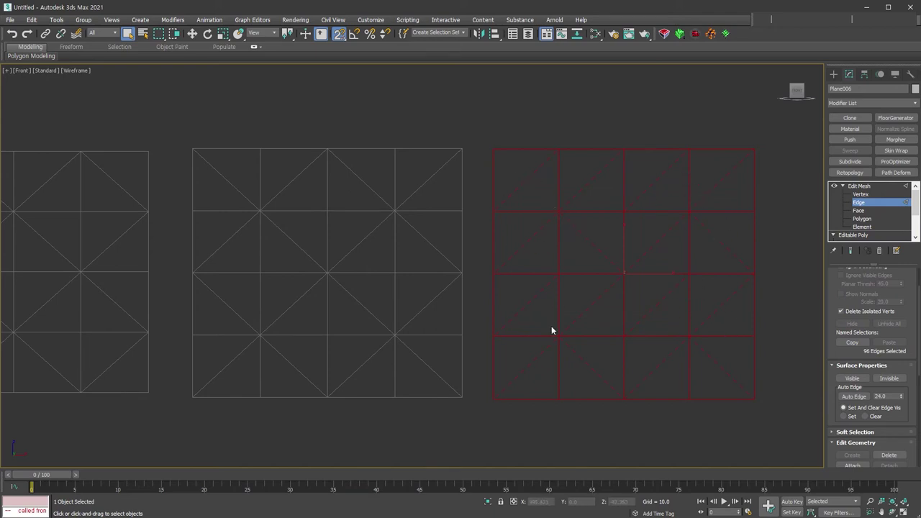
# Step: Make Plane006's selected diagonal edges visible through Surface Properties
pyautogui.click(852, 378)
pyautogui.click(889, 379)
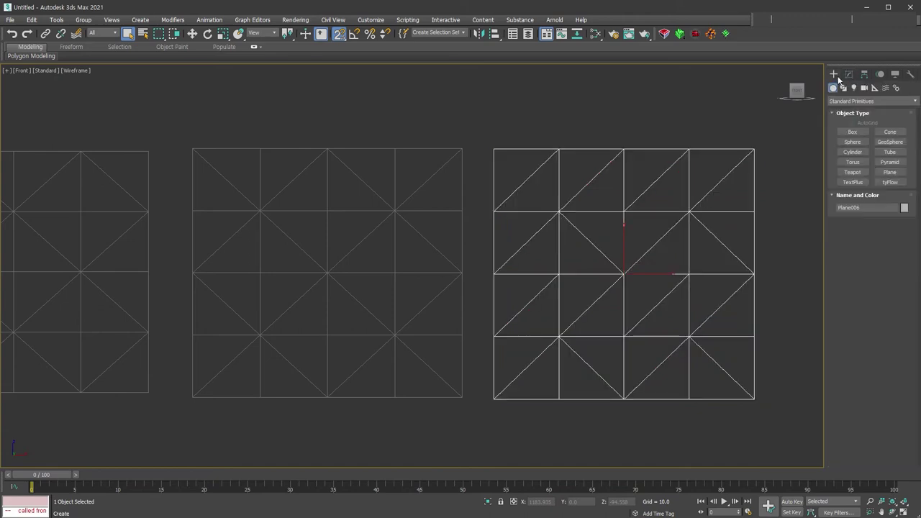
# Step: Draw Plane007 and Swift Loop two vertical and two horizontal edge loops across it
pyautogui.click(890, 172)
pyautogui.moveTo(437, 149); pyautogui.dragTo(715, 403)
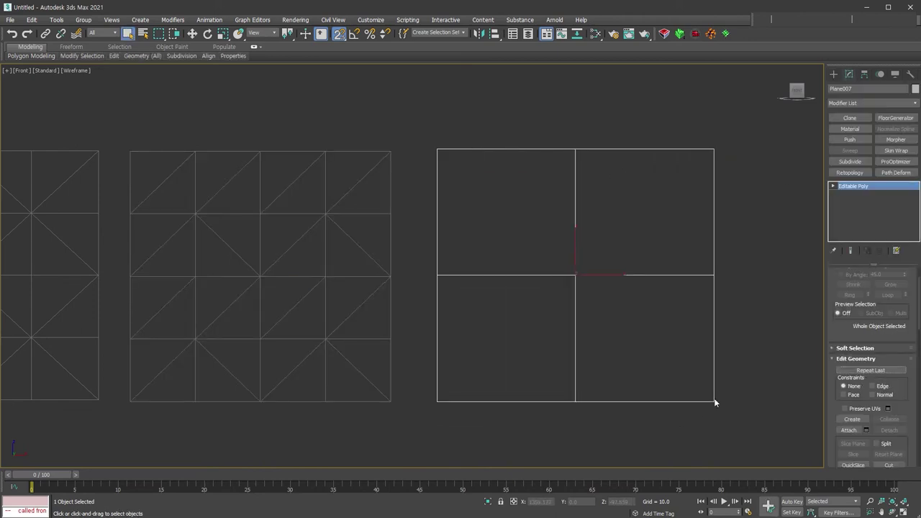
pyautogui.hotkey('alt', 'shift', 'w')
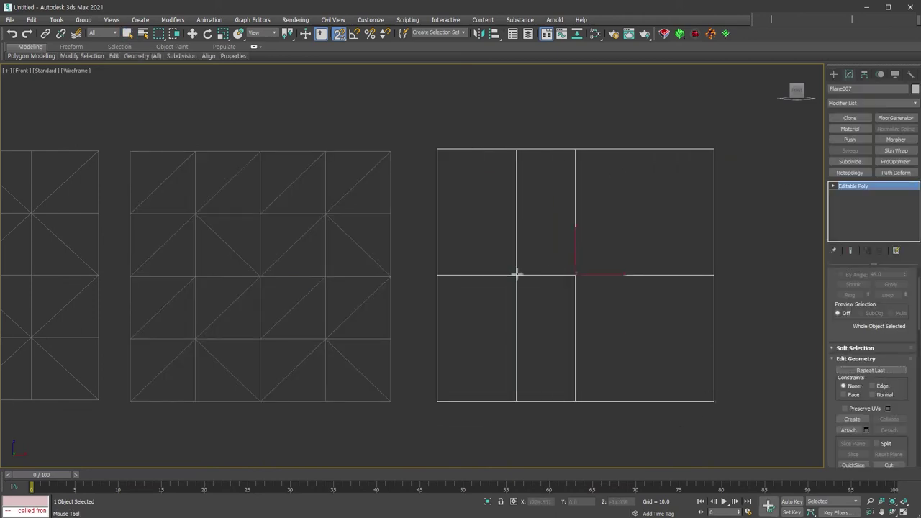
pyautogui.click(506, 318)
pyautogui.click(651, 313)
pyautogui.click(641, 211)
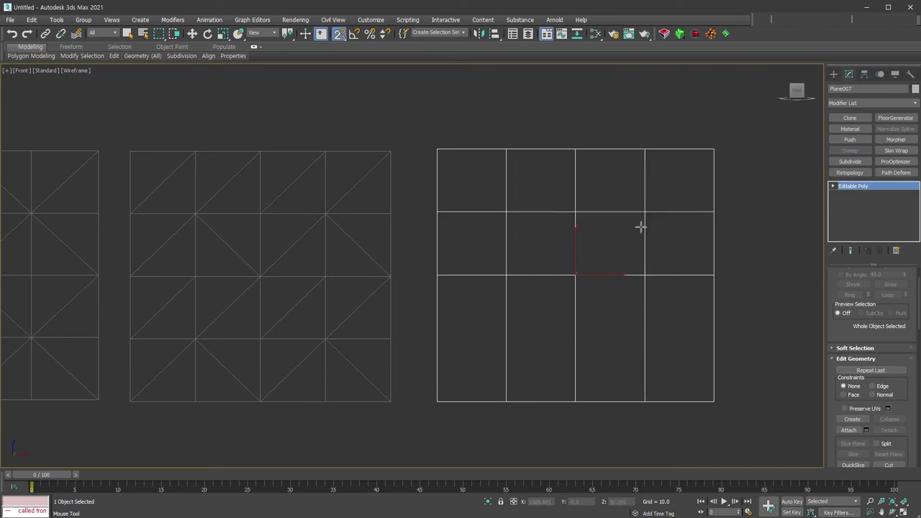
pyautogui.click(628, 338)
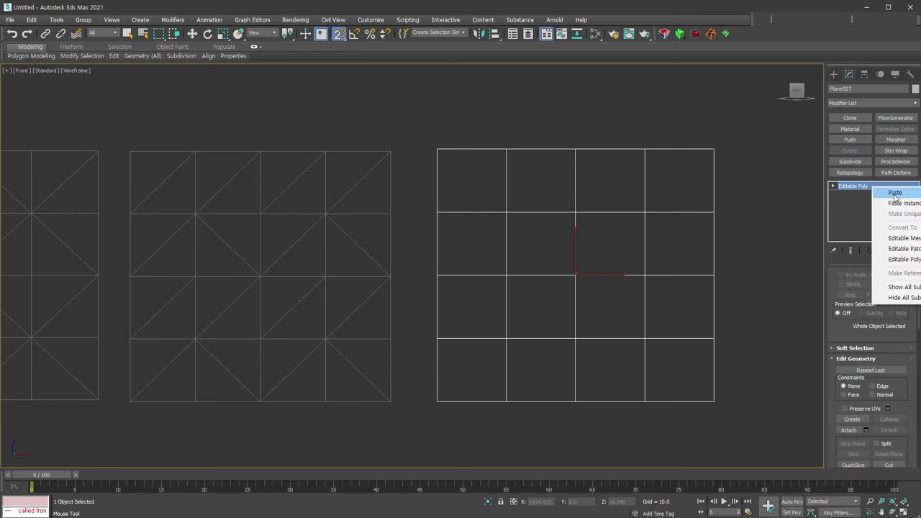
# Step: Add an Edit Mesh modifier to Plane007 and enter its Edge level
pyautogui.hotkey('ctrl', 'e')
pyautogui.click(835, 186)
pyautogui.click(859, 203)
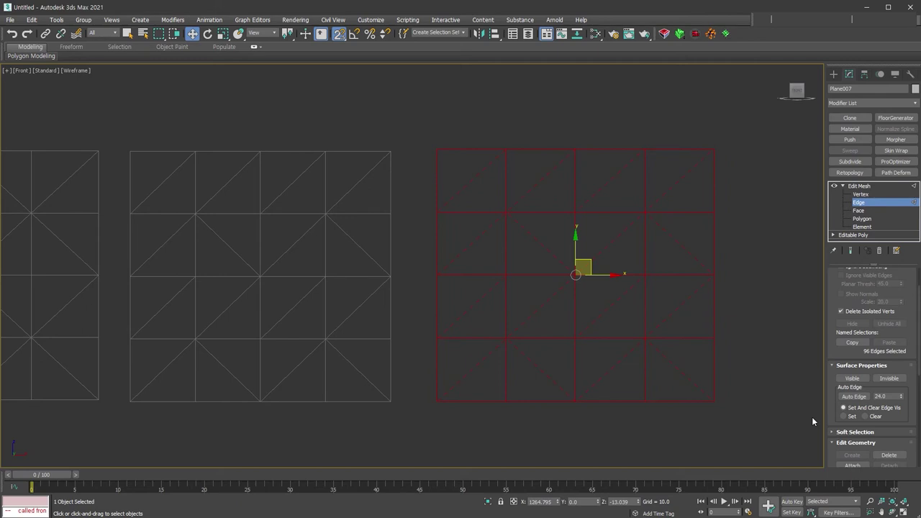
pyautogui.moveTo(812, 420); pyautogui.dragTo(661, 424, button='middle')
# Step: Draw a new 2x2 plane, Plane008, to the right of the diagonal mesh
pyautogui.click(859, 186)
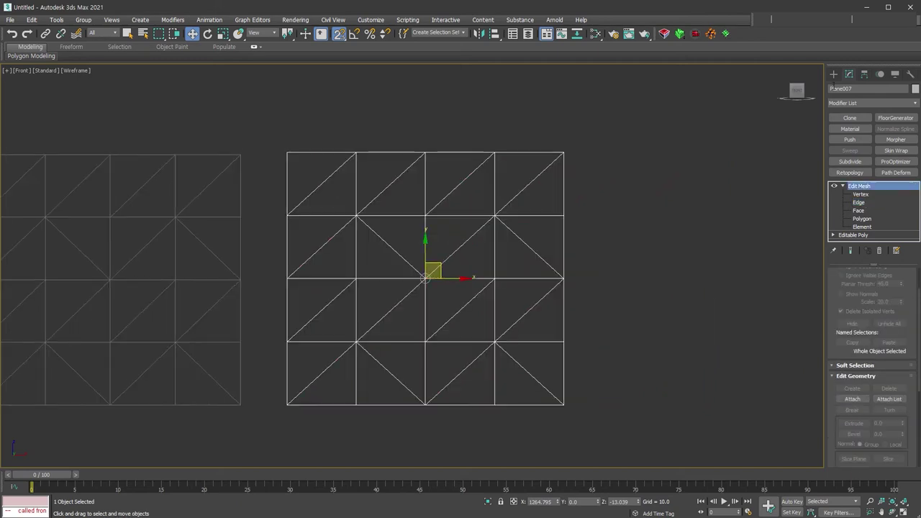
pyautogui.click(834, 73)
pyautogui.click(890, 172)
pyautogui.moveTo(645, 229); pyautogui.dragTo(543, 261, button='middle')
pyautogui.moveTo(485, 180)
pyautogui.mouseDown()
pyautogui.moveTo(719, 436)
pyautogui.moveTo(770, 435)
pyautogui.mouseUp()
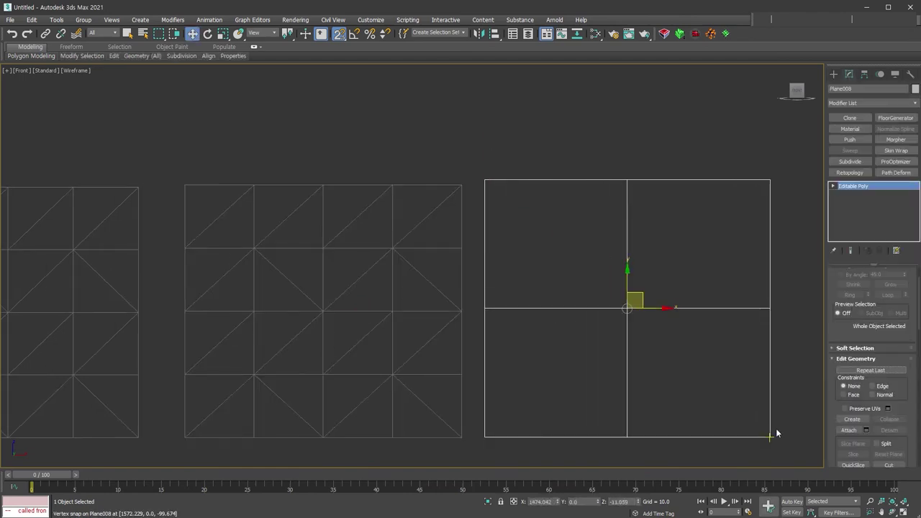
# Step: Swift Loop two horizontal and two vertical loops to split Plane008 into a 4x4 grid
pyautogui.hotkey('shift', 'alt', 'w')
pyautogui.click(585, 242)
pyautogui.click(567, 298)
pyautogui.click(597, 368)
pyautogui.click(713, 382)
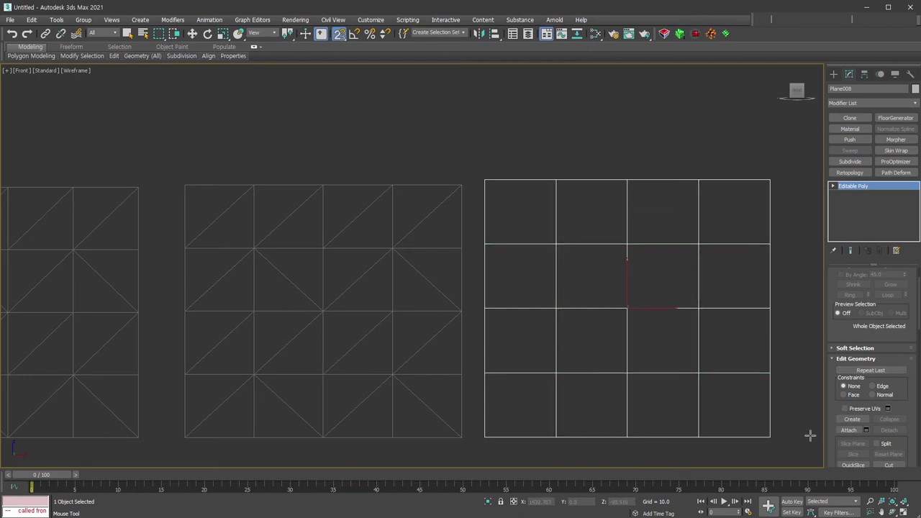
# Step: Add Edit Mesh, select all edges and make them Visible to reveal the triangle diagonals
pyautogui.click(844, 186)
pyautogui.hotkey('ctrl', 'a')
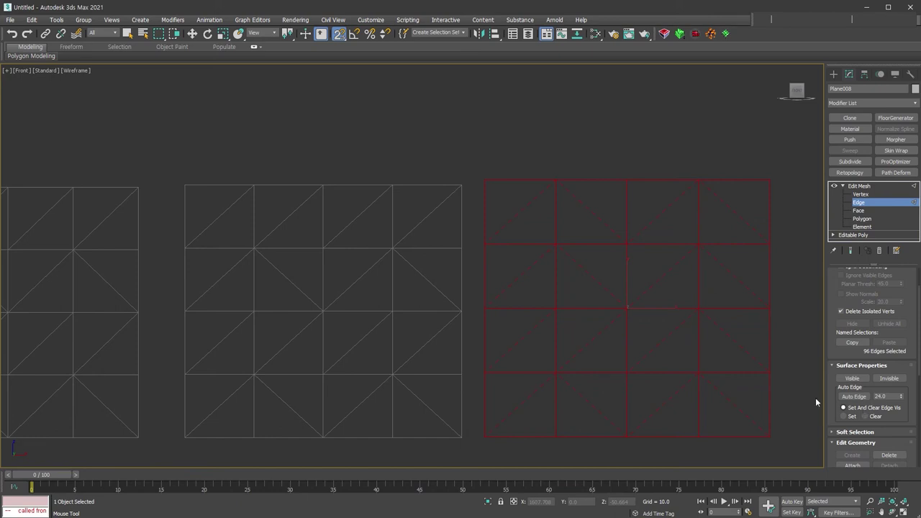
pyautogui.press('w')
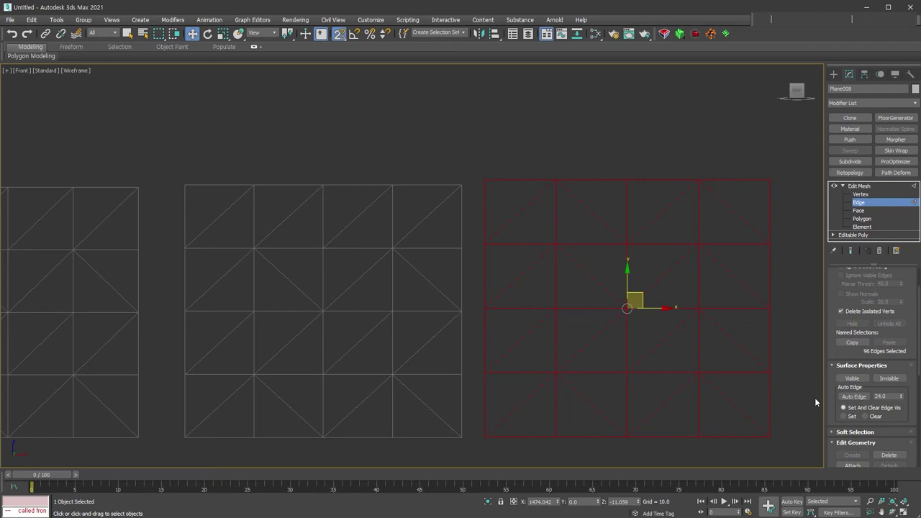
pyautogui.click(851, 379)
pyautogui.click(797, 429)
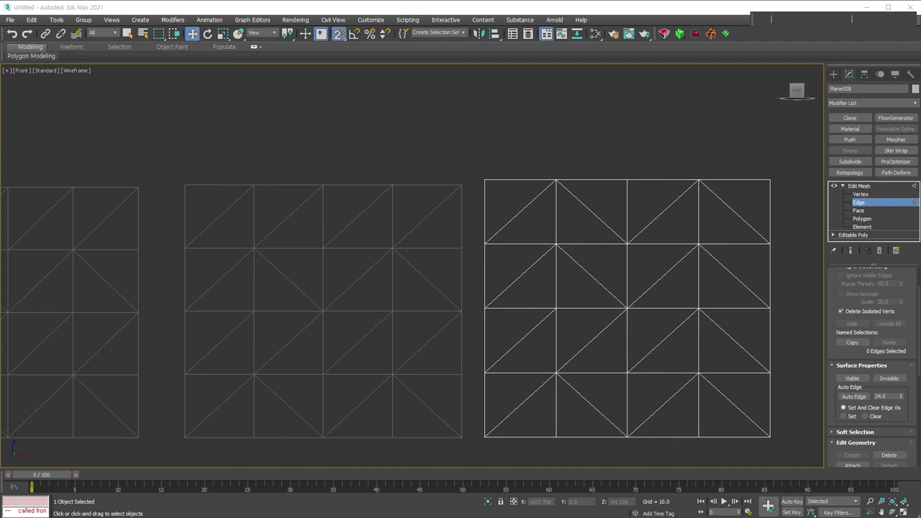
pyautogui.moveTo(779, 345); pyautogui.dragTo(448, 346, button='middle')
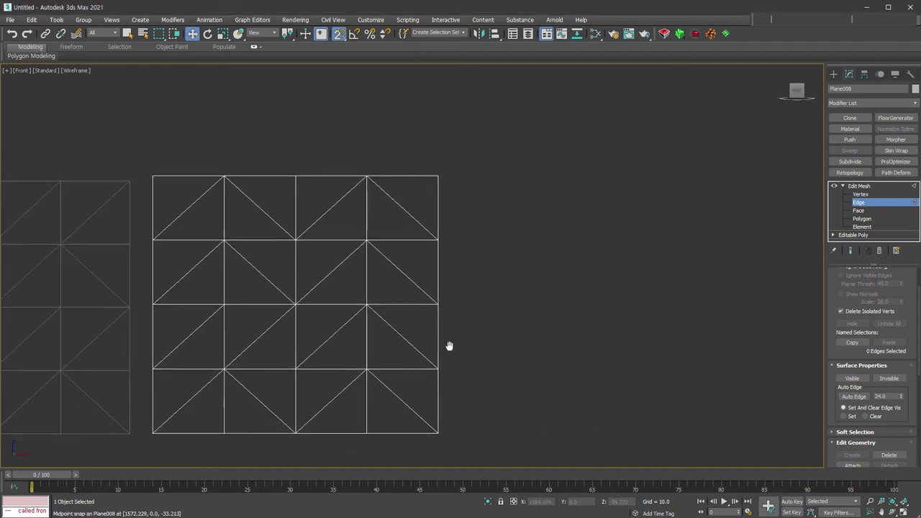
# Step: Create Plane009 with 4 length and 4 width segments and convert it to Editable Poly
pyautogui.click(859, 202)
pyautogui.click(834, 74)
pyautogui.click(890, 172)
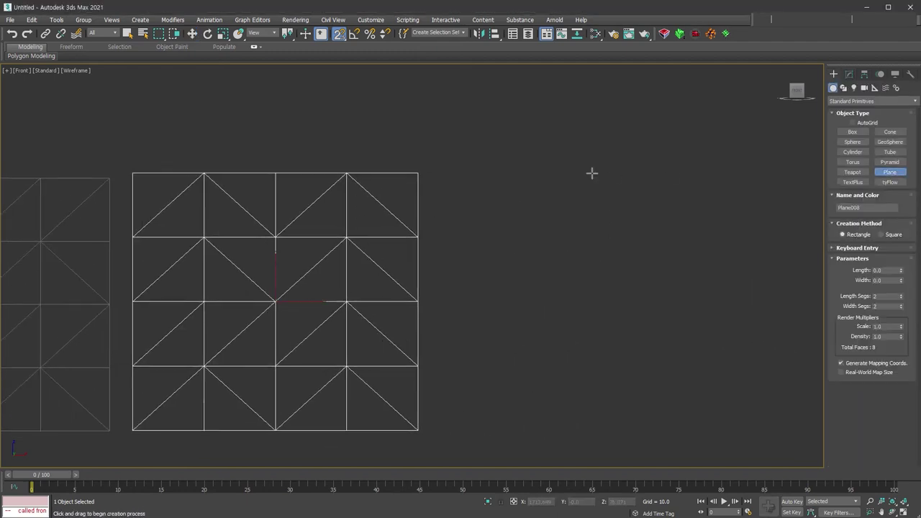
pyautogui.moveTo(459, 171); pyautogui.dragTo(744, 436)
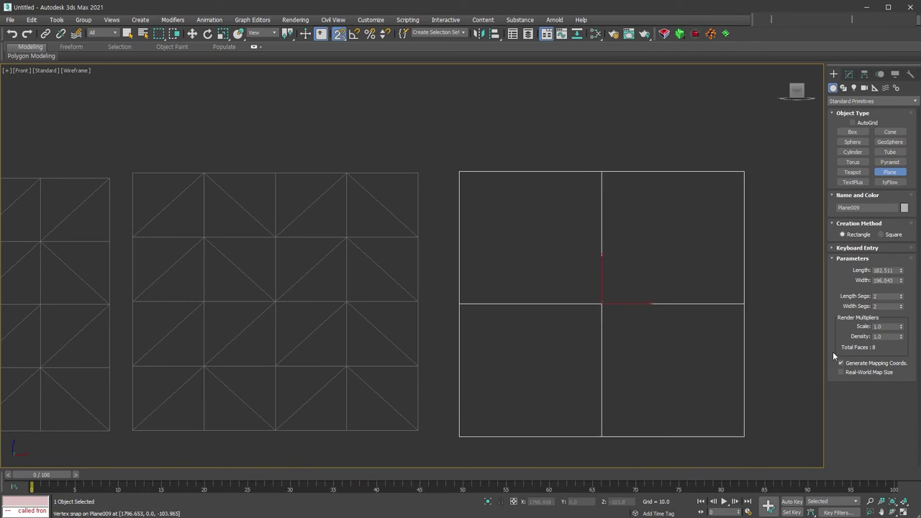
pyautogui.click(901, 294)
pyautogui.click(902, 294)
pyautogui.click(902, 305)
pyautogui.click(901, 305)
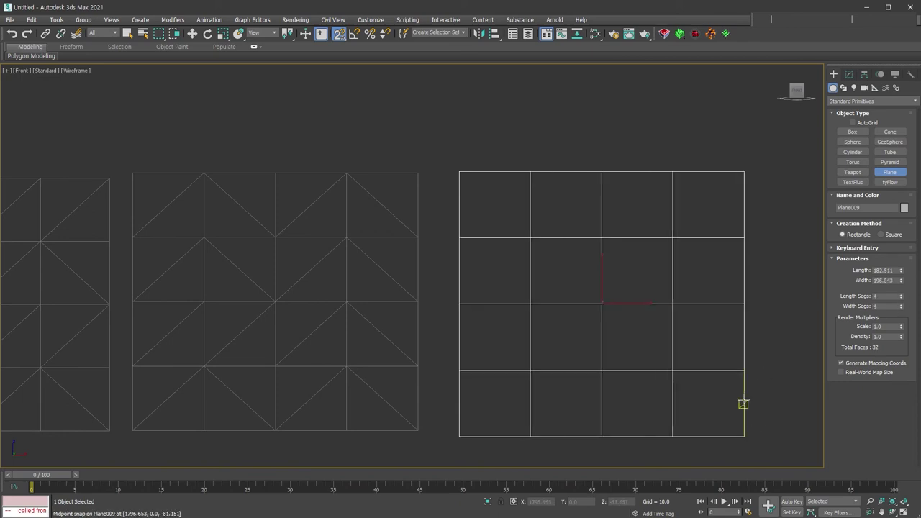
pyautogui.rightClick(744, 398)
pyautogui.hotkey('alt', 'c')
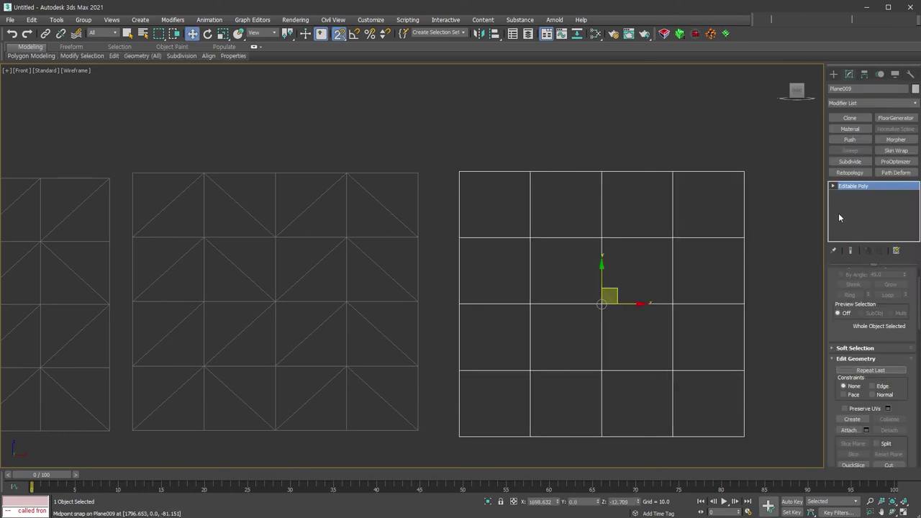
# Step: Tessellate Plane009 with type Face so every square gets crossed diagonals
pyautogui.scroll(-3, 900, 345)
pyautogui.click(905, 347)
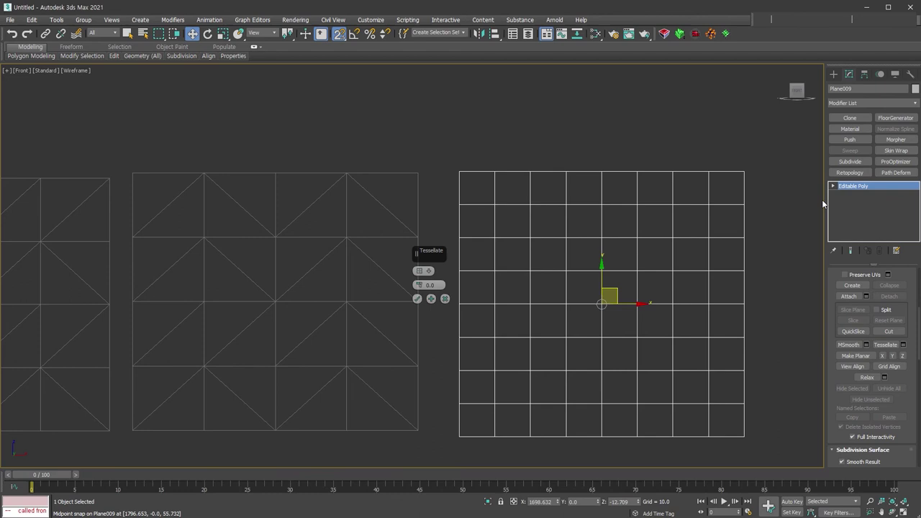
pyautogui.click(425, 270)
pyautogui.click(445, 288)
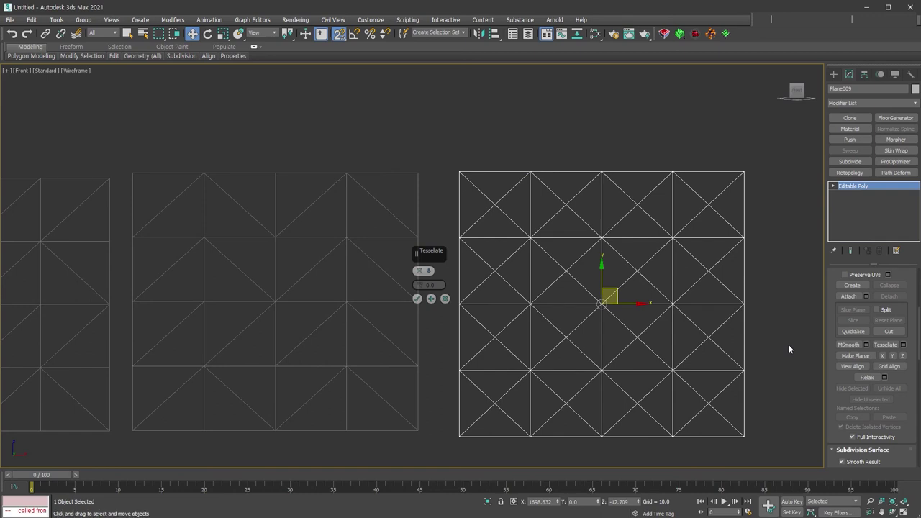
pyautogui.click(418, 299)
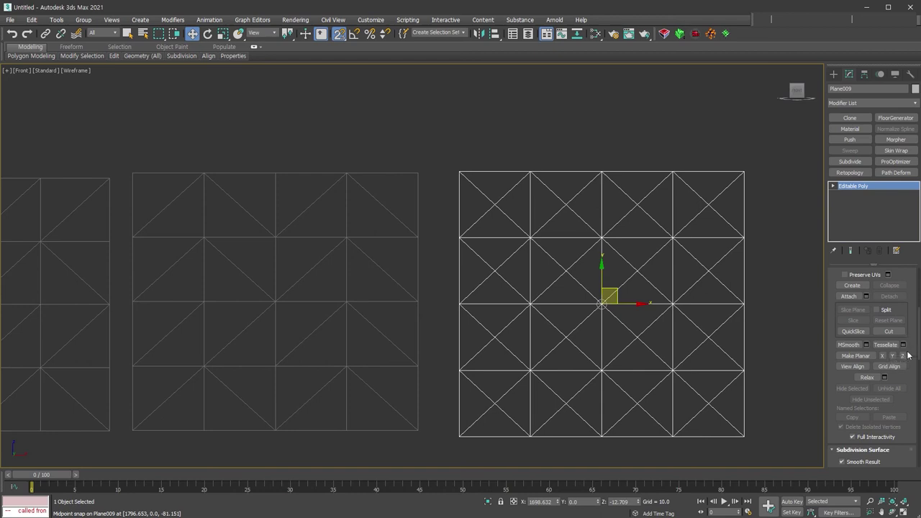
pyautogui.click(834, 74)
pyautogui.moveTo(780, 333); pyautogui.dragTo(459, 318, button='middle')
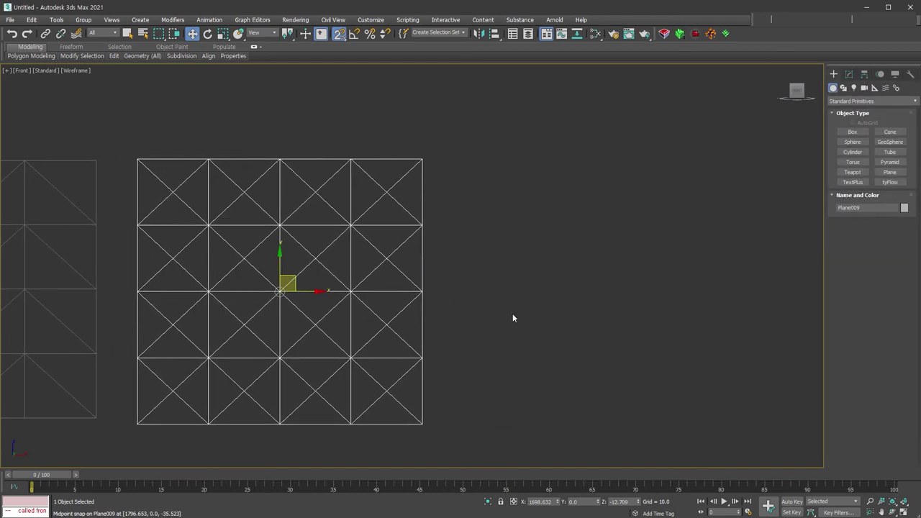
# Step: Draw a new 4x4 plane, Plane010, and convert it to Editable Poly
pyautogui.click(891, 172)
pyautogui.moveTo(468, 149); pyautogui.dragTo(771, 425)
pyautogui.press('w')
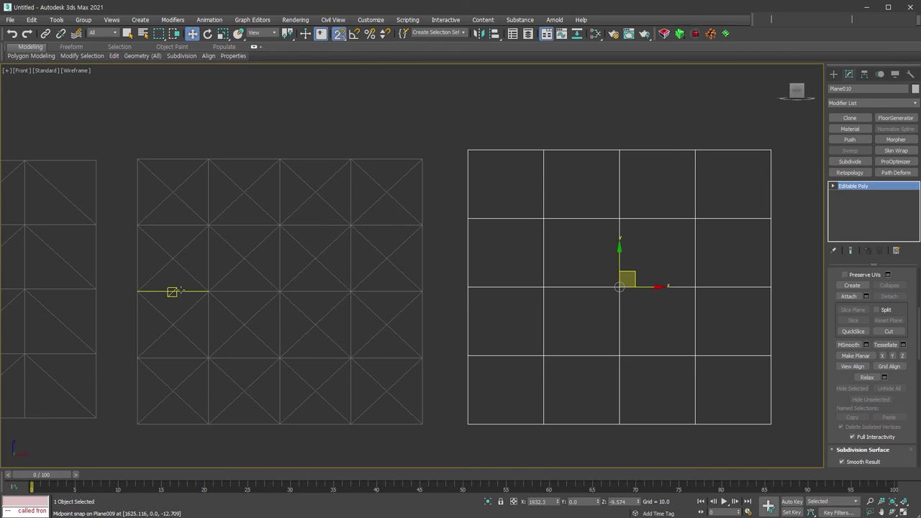
# Step: Apply the Edgedirection diamond pattern from Polygon Modeling > Generate Topology
pyautogui.click(23, 58)
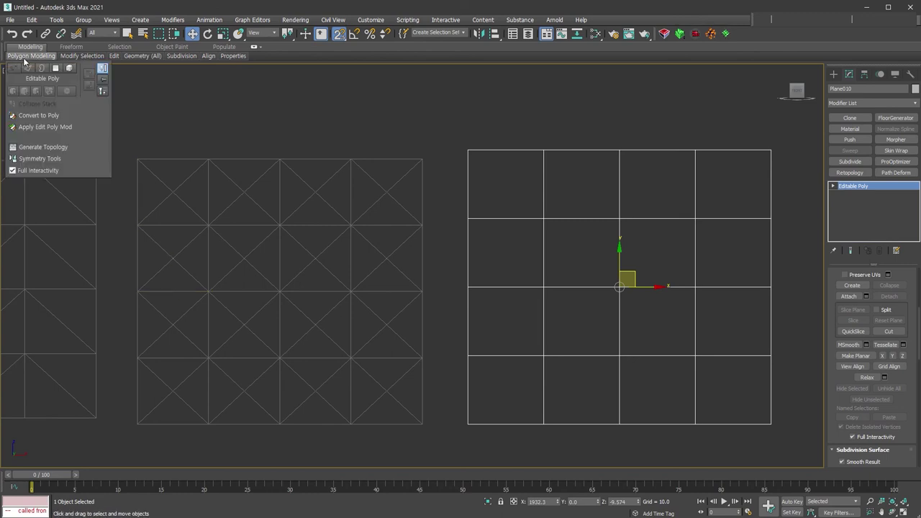
pyautogui.click(63, 149)
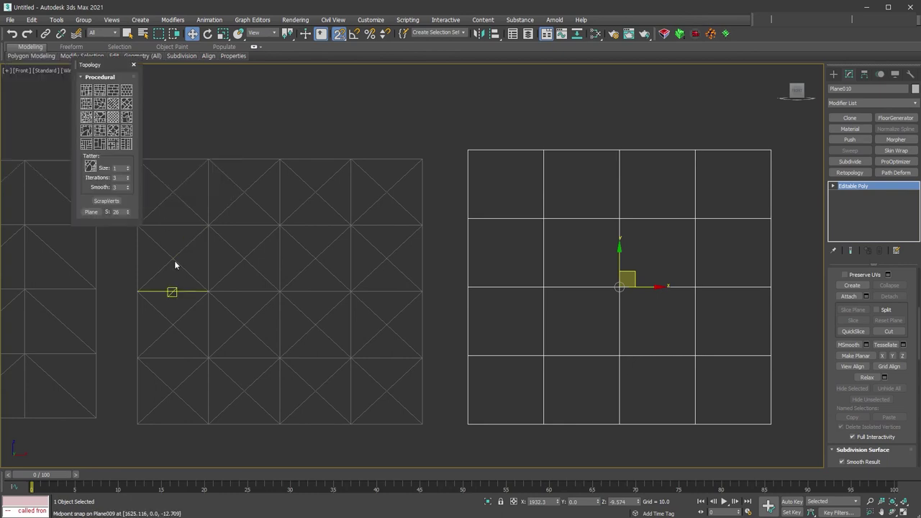
pyautogui.click(113, 123)
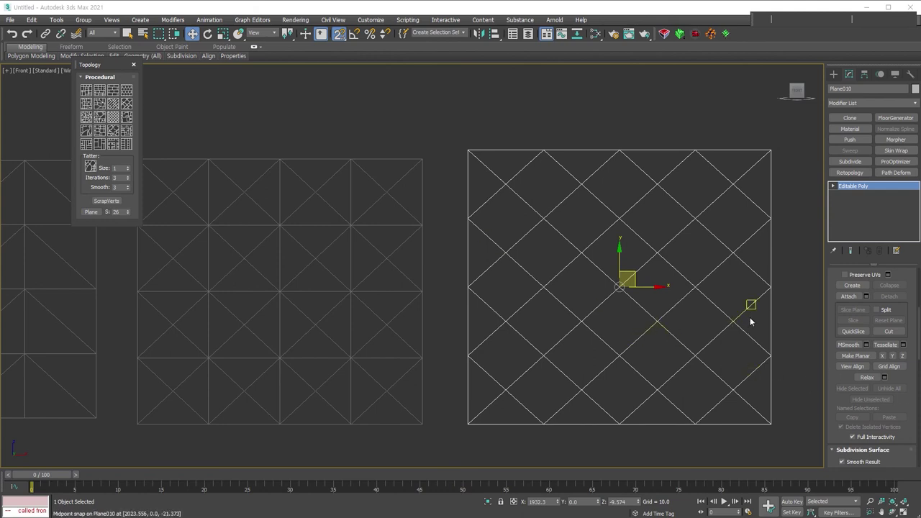
pyautogui.moveTo(751, 322); pyautogui.dragTo(424, 339)
pyautogui.click(833, 74)
pyautogui.click(890, 172)
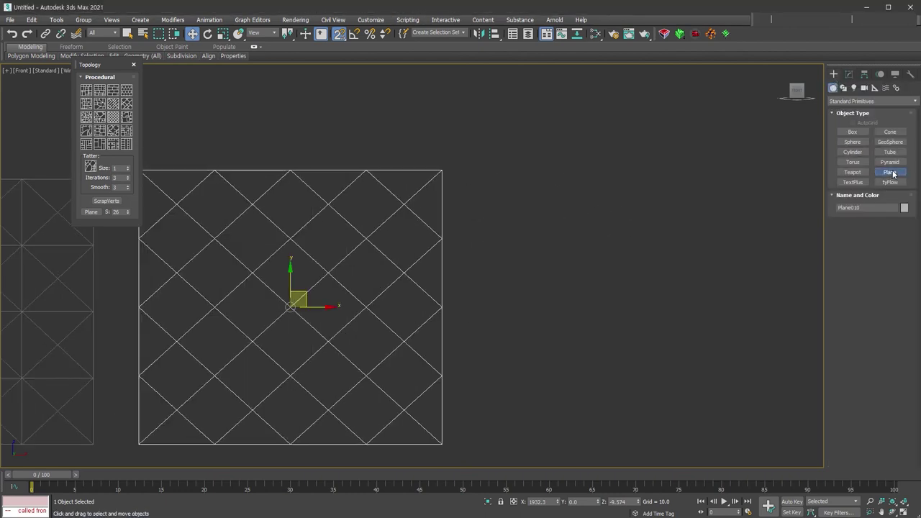
# Step: Create Plane011 with 5 length and 10 width segments and convert it to Editable Poly
pyautogui.moveTo(481, 169)
pyautogui.mouseDown()
pyautogui.moveTo(728, 444)
pyautogui.moveTo(774, 440)
pyautogui.mouseUp()
pyautogui.click(902, 294)
pyautogui.moveTo(900, 305); pyautogui.dragTo(901, 285)
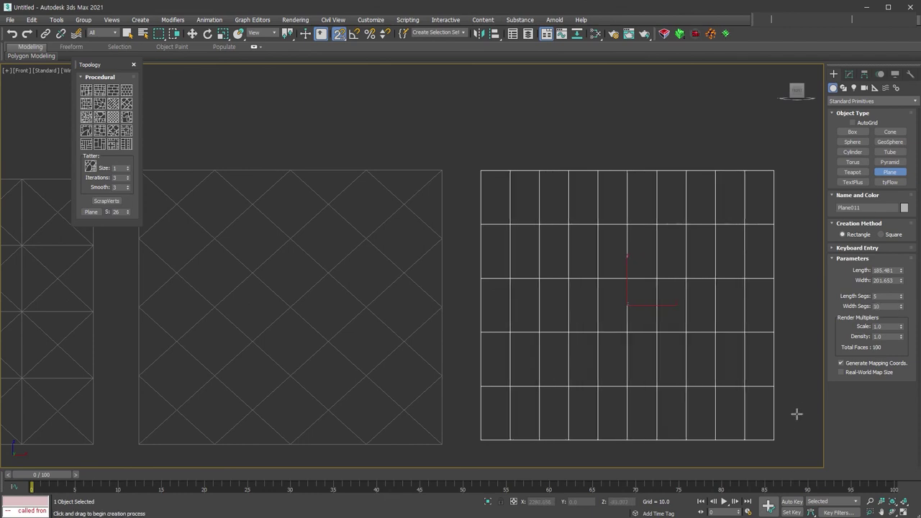
pyautogui.press('w')
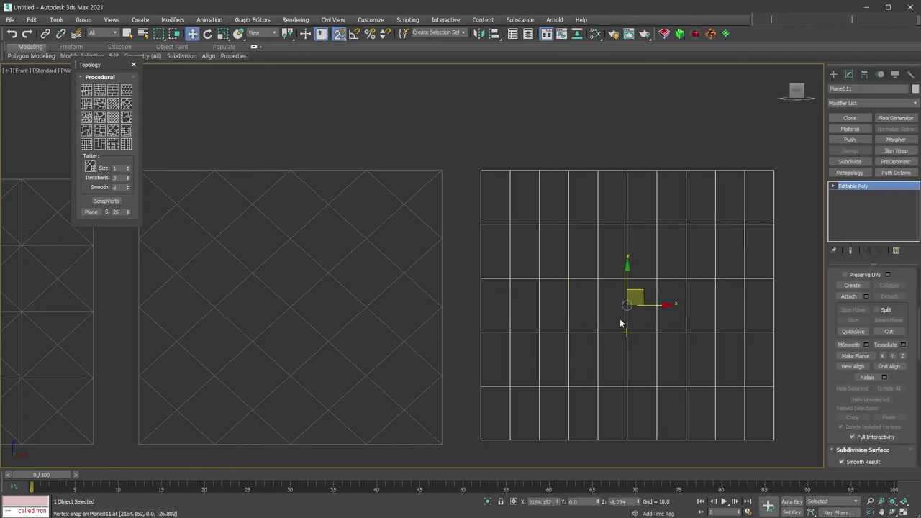
# Step: At Edge level, give Plane011 the Brick topology pattern
pyautogui.click(832, 186)
pyautogui.click(850, 202)
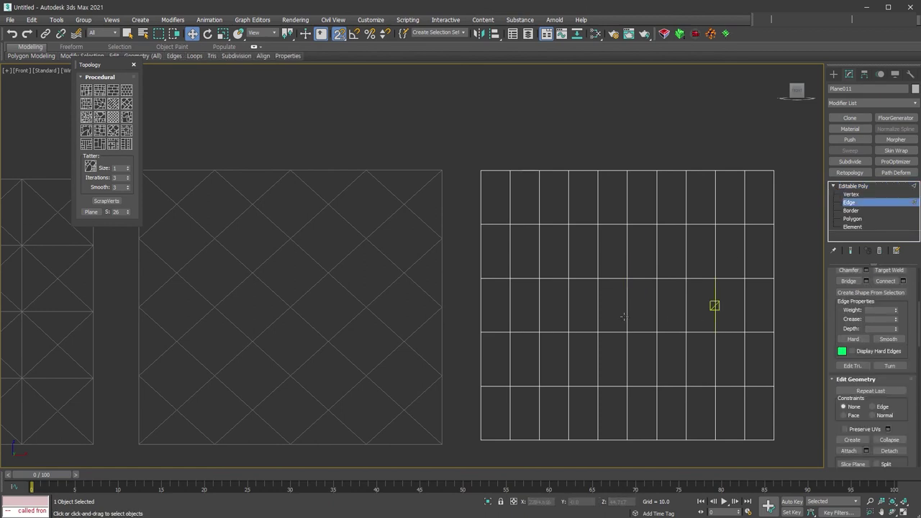
pyautogui.click(538, 251)
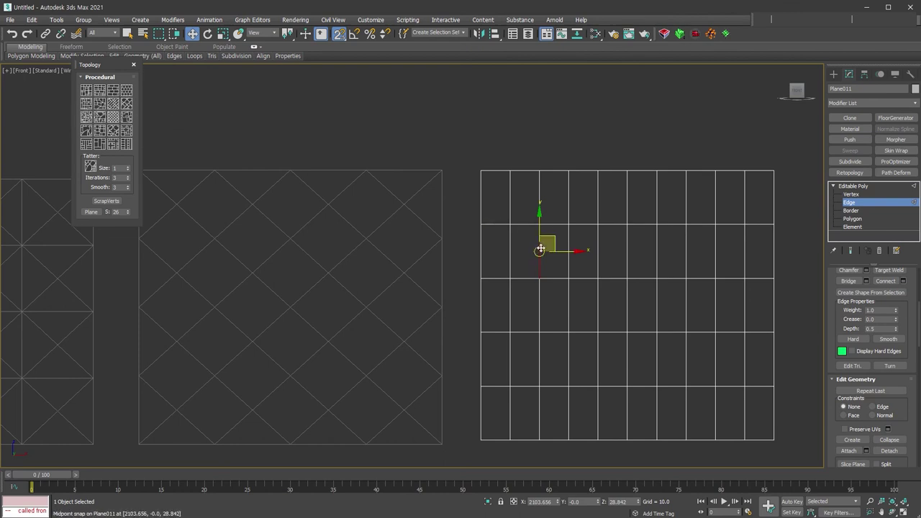
pyautogui.click(127, 94)
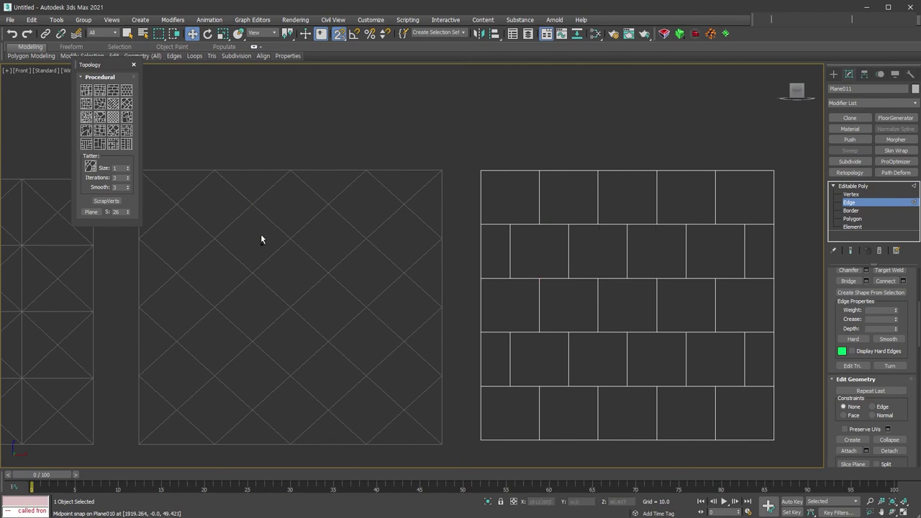
pyautogui.hotkey('ctrl', 'z')
pyautogui.click(128, 93)
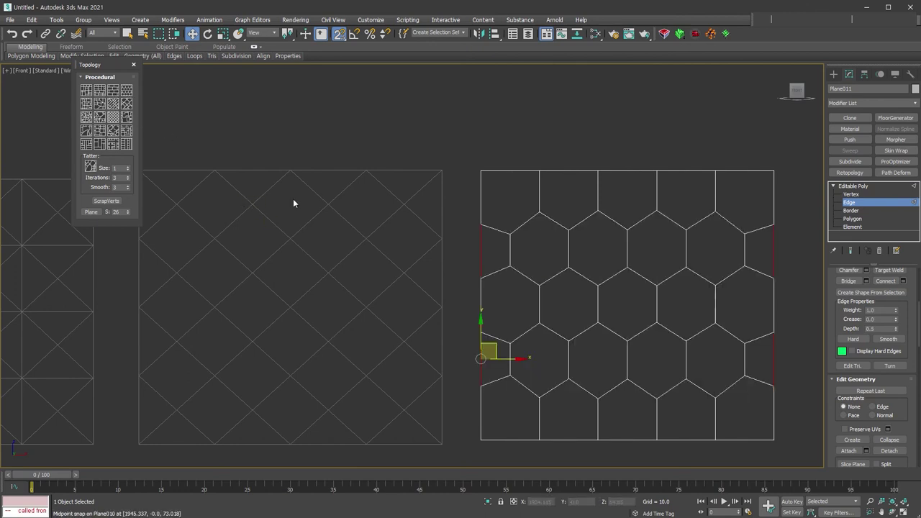
pyautogui.click(113, 92)
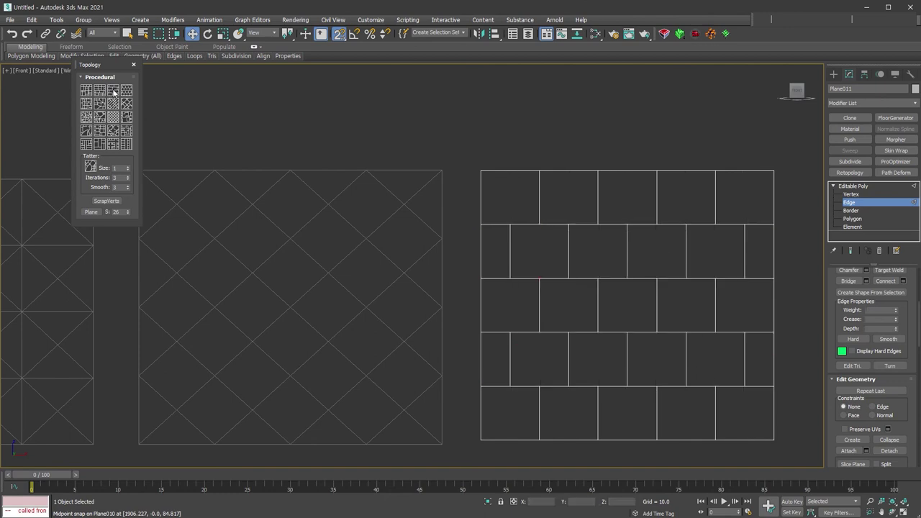